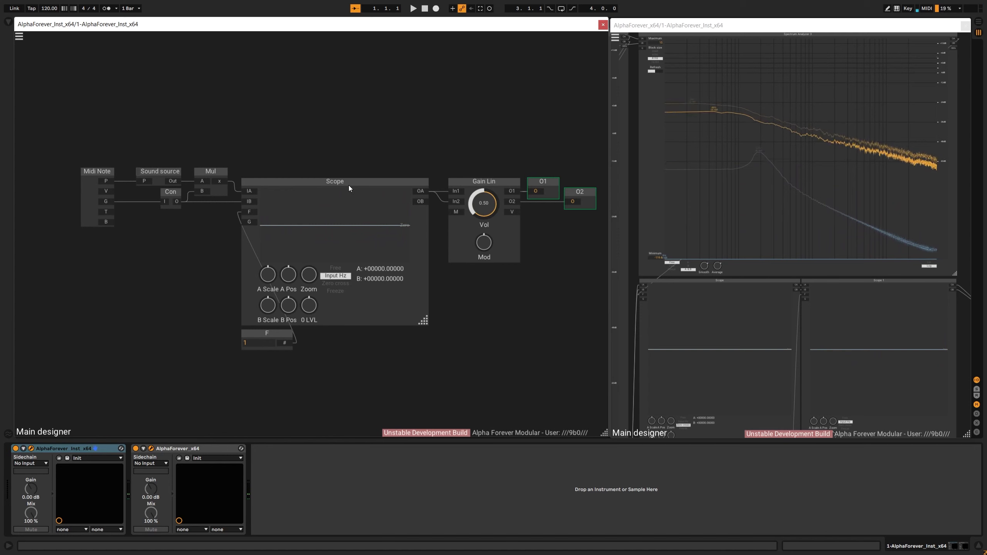
Insert an Env. follower Modulated module into the gate wire between Midi Note and Con, making room for it in the patch
{"action": "left_click_drag", "start_coordinate": [163, 156], "coordinate": [343, 137]}
{"action": "left_click_drag", "start_coordinate": [283, 154], "coordinate": [205, 182]}
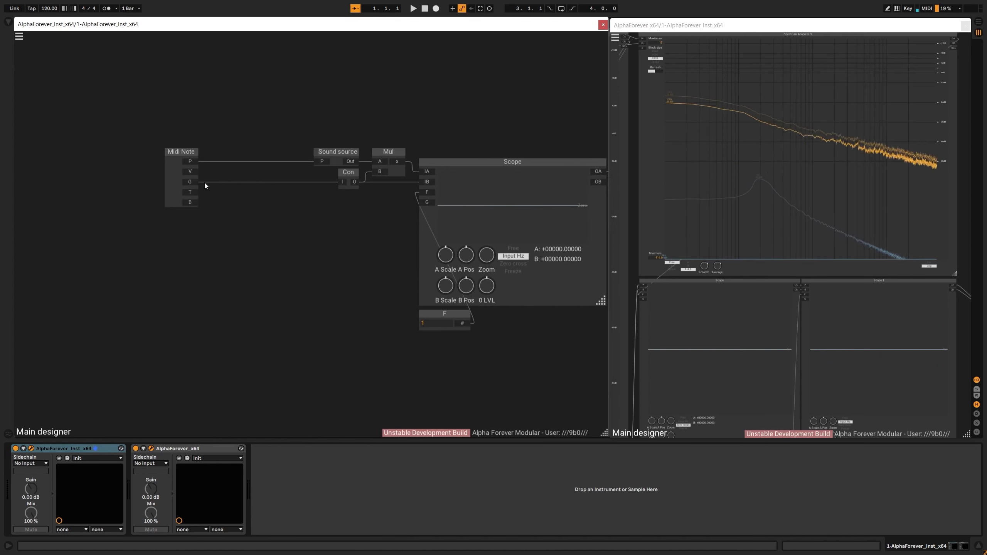
{"action": "right_click", "coordinate": [188, 183]}
{"action": "type", "text": "env"}
{"action": "mouse_move", "coordinate": [265, 207]}
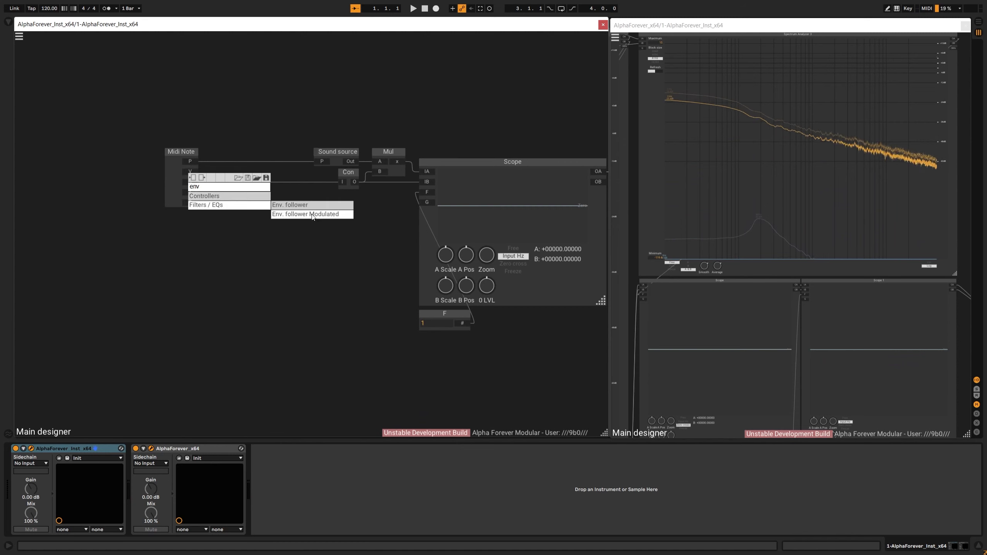
{"action": "left_click", "coordinate": [296, 214]}
{"action": "left_click_drag", "start_coordinate": [303, 172], "coordinate": [277, 172]}
{"action": "left_click_drag", "start_coordinate": [326, 112], "coordinate": [250, 120]}
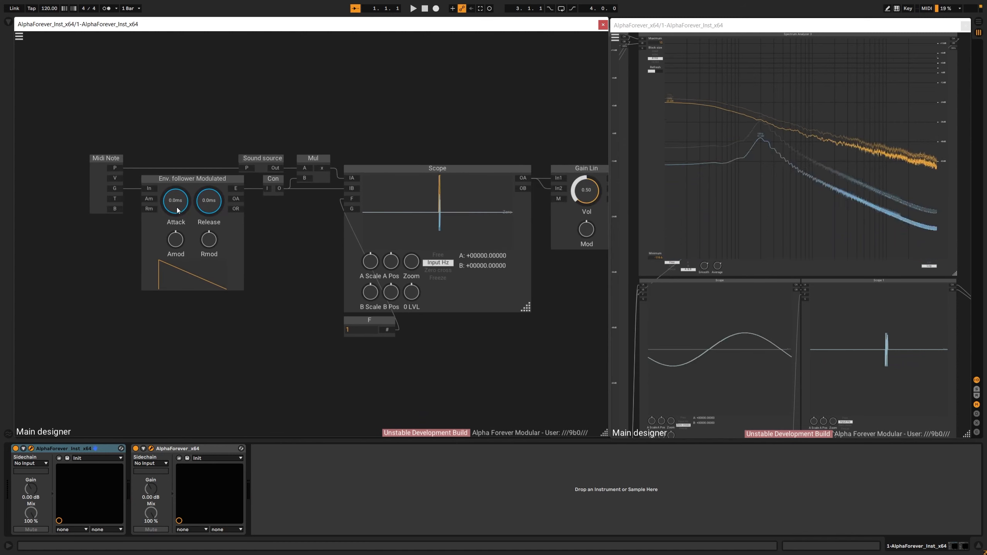
Set the envelope follower's Attack to 77.4 ms and its Release to 185.0 ms
{"action": "left_click_drag", "start_coordinate": [176, 209], "coordinate": [194, 195]}
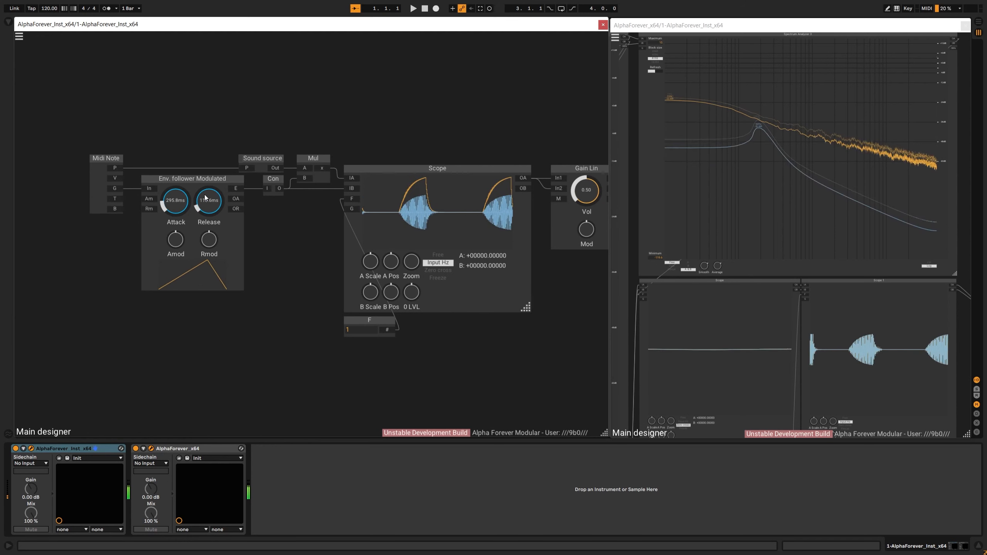
{"action": "left_click_drag", "start_coordinate": [207, 204], "coordinate": [167, 204]}
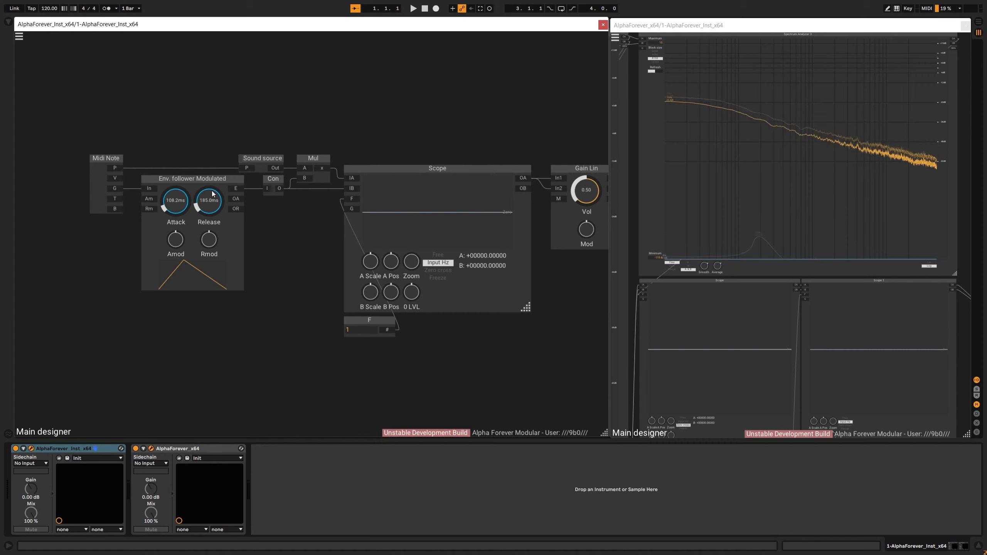
{"action": "left_click_drag", "start_coordinate": [169, 205], "coordinate": [173, 209]}
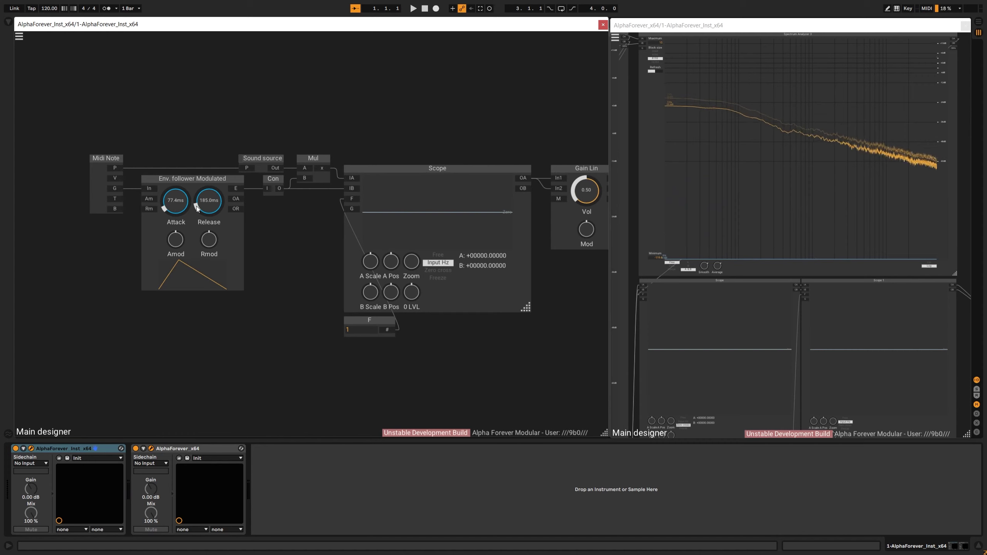
Add a Trg->Gate module between Midi Note and the envelope follower, fed by the note's T output and driving the follower's In
{"action": "left_click_drag", "start_coordinate": [168, 119], "coordinate": [207, 116]}
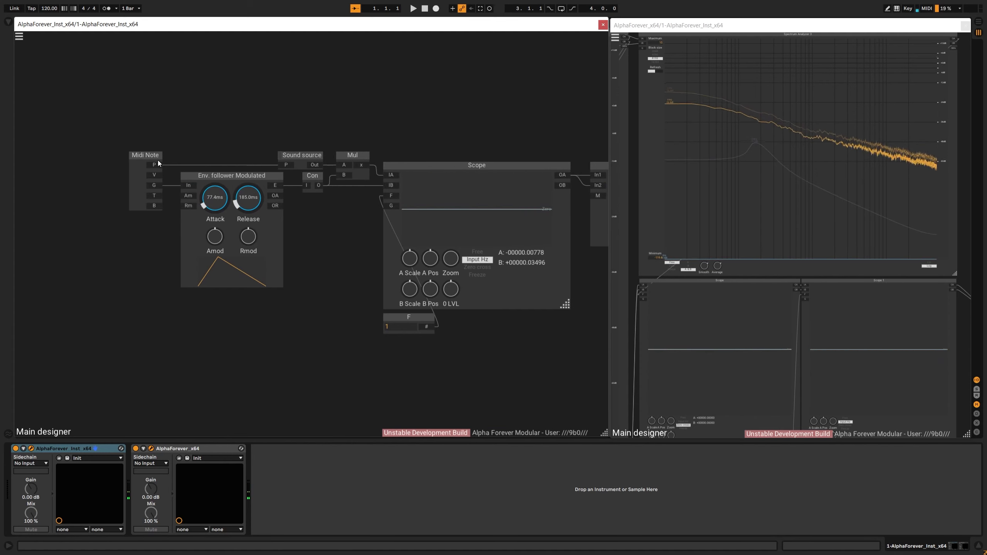
{"action": "left_click_drag", "start_coordinate": [148, 154], "coordinate": [70, 155]}
{"action": "right_click", "coordinate": [73, 197]}
{"action": "type", "text": "trg"}
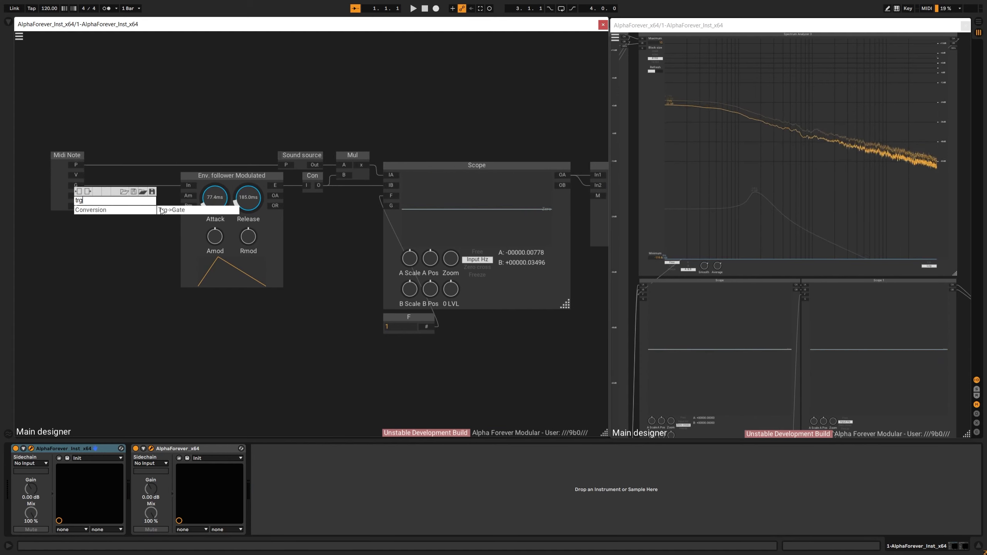
{"action": "left_click", "coordinate": [163, 210]}
{"action": "left_click_drag", "start_coordinate": [166, 186], "coordinate": [188, 185]}
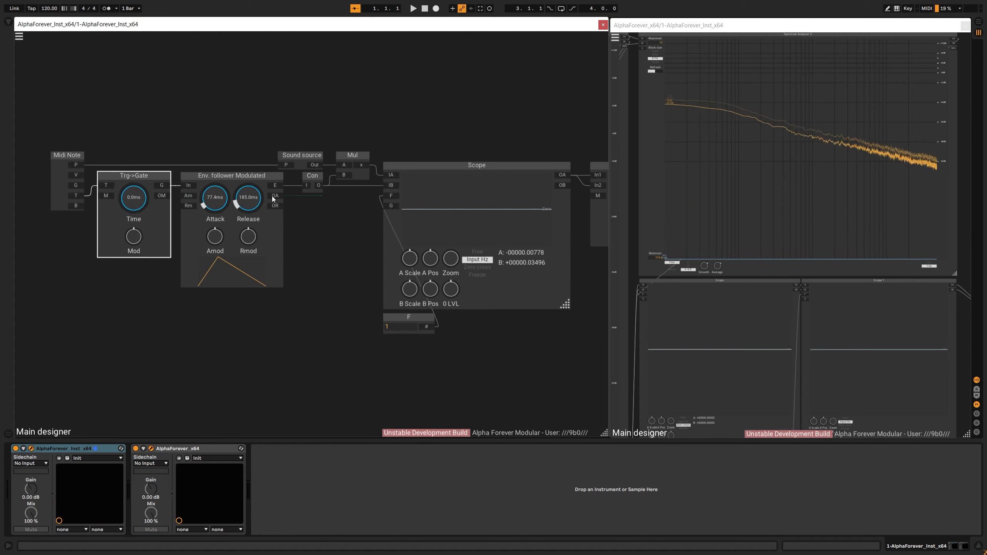
Wire the envelope follower's OA output to the Trg->Gate M input and set Attack to 2.6 ms
{"action": "left_click_drag", "start_coordinate": [299, 201], "coordinate": [101, 195]}
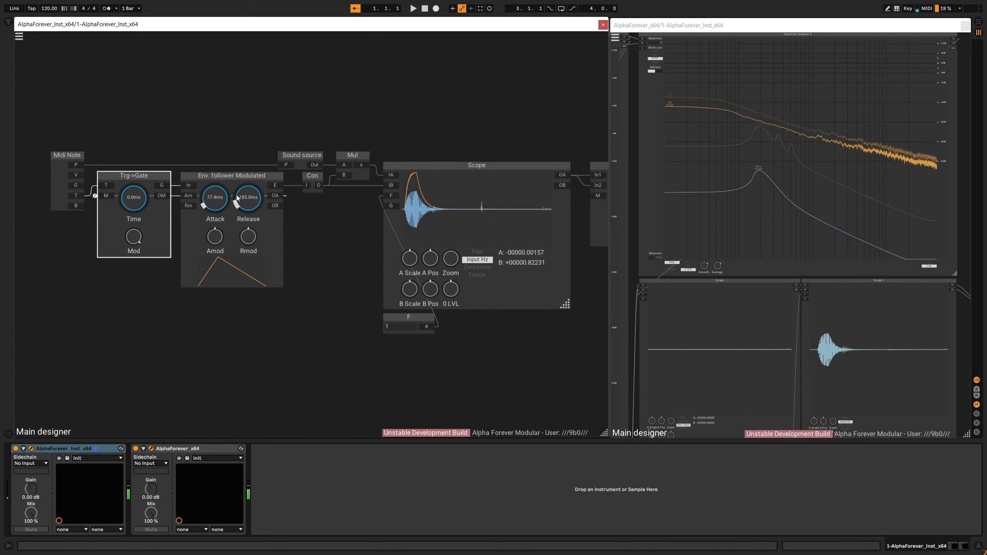
{"action": "left_click_drag", "start_coordinate": [219, 197], "coordinate": [221, 205]}
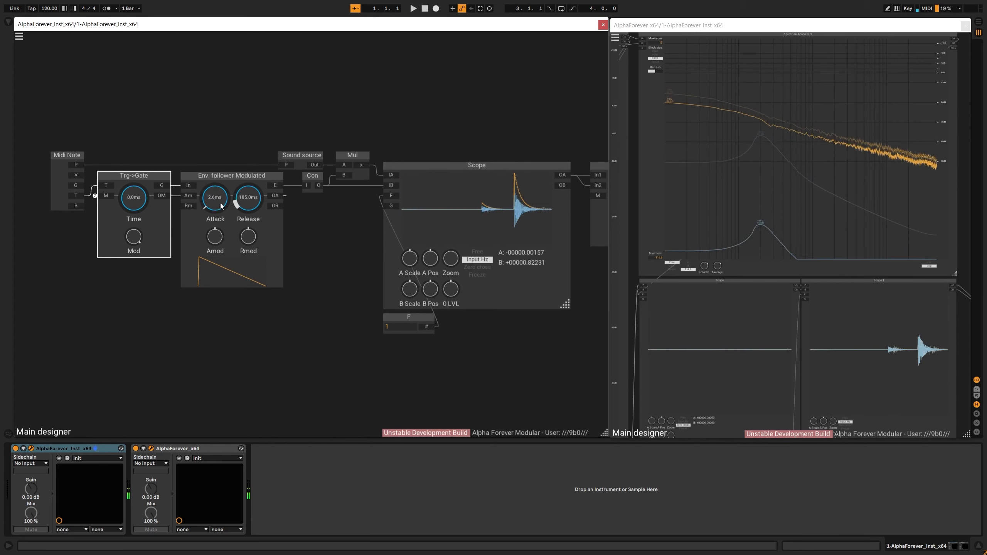
{"action": "left_click", "coordinate": [230, 147]}
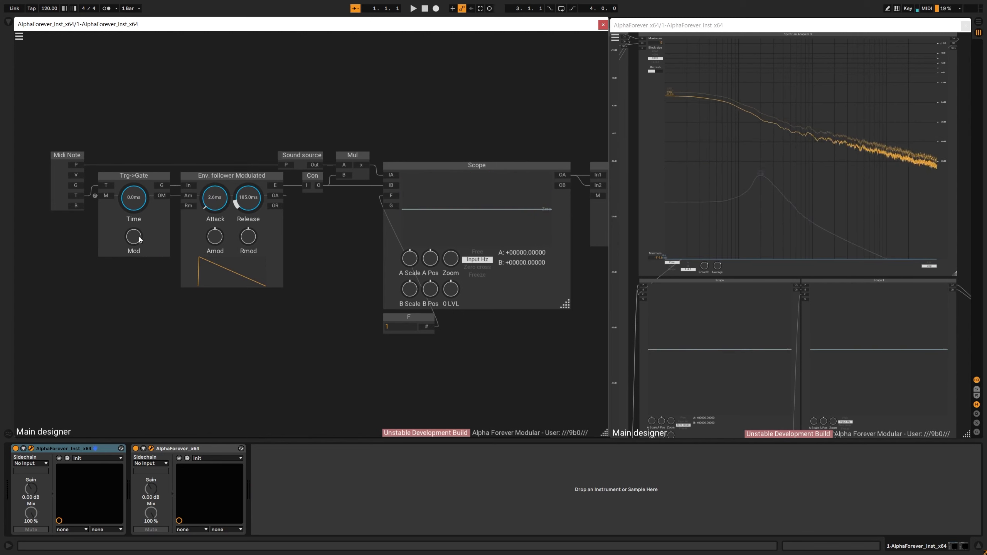
Duplicate the Trg->Gate module and align the copy directly beneath the original
{"action": "left_click", "coordinate": [156, 233]}
{"action": "key", "text": "ctrl+c"}
{"action": "key", "text": "ctrl+v"}
{"action": "left_click", "coordinate": [107, 248], "text": "ctrl"}
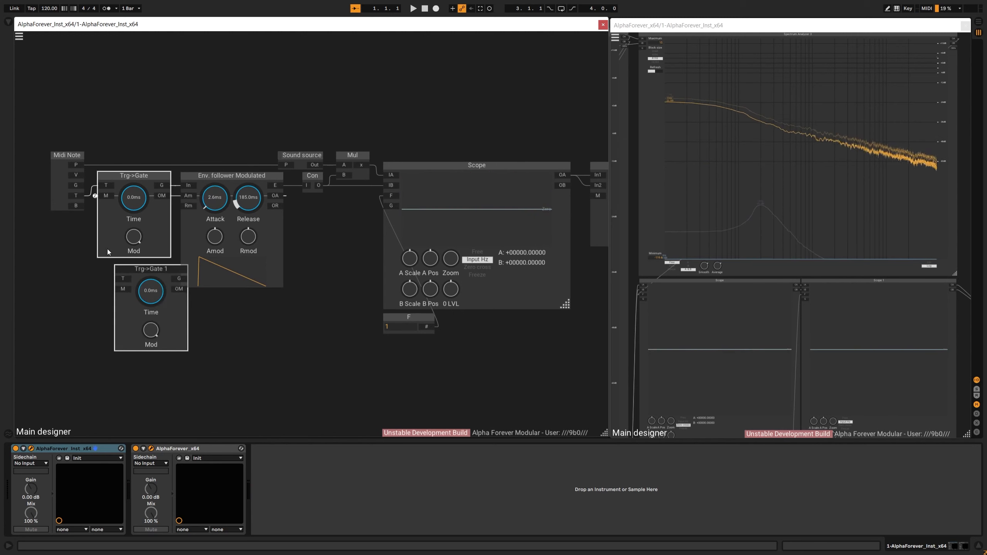
{"action": "key", "text": "ctrl+Left"}
Wire the envelope follower's OR output to the copied Trg->Gate's M input and move the copy to the area below Con
{"action": "left_click", "coordinate": [298, 321]}
{"action": "left_click_drag", "start_coordinate": [64, 276], "coordinate": [96, 289]}
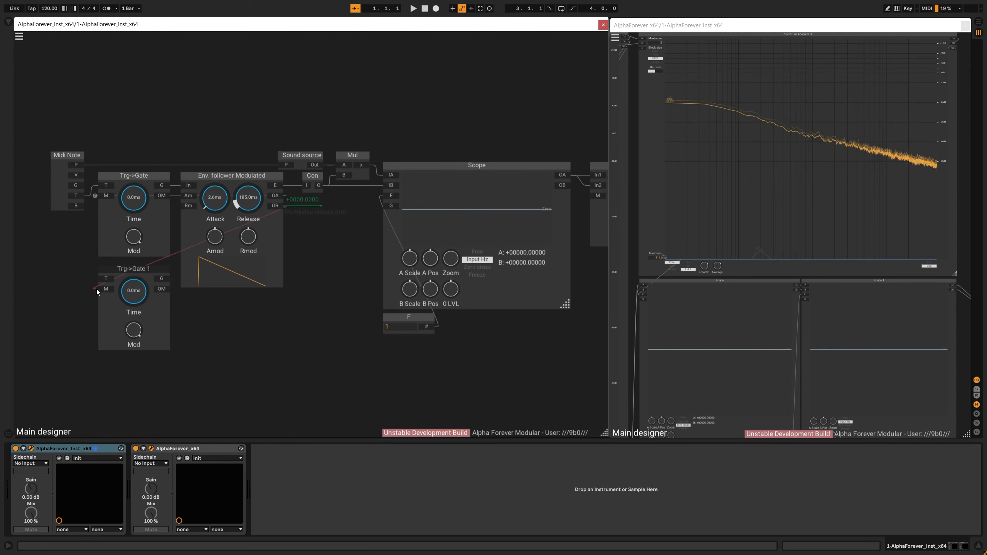
{"action": "left_click_drag", "start_coordinate": [145, 269], "coordinate": [311, 305]}
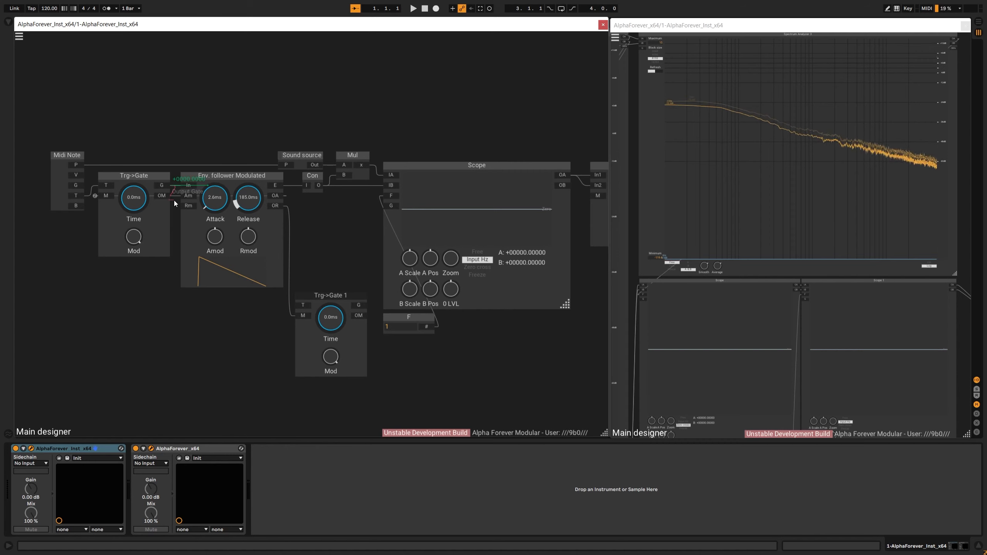
Add a Designer module below the envelope follower and open it for editing
{"action": "right_click", "coordinate": [171, 152]}
{"action": "left_click", "coordinate": [155, 106]}
{"action": "right_click", "coordinate": [118, 337]}
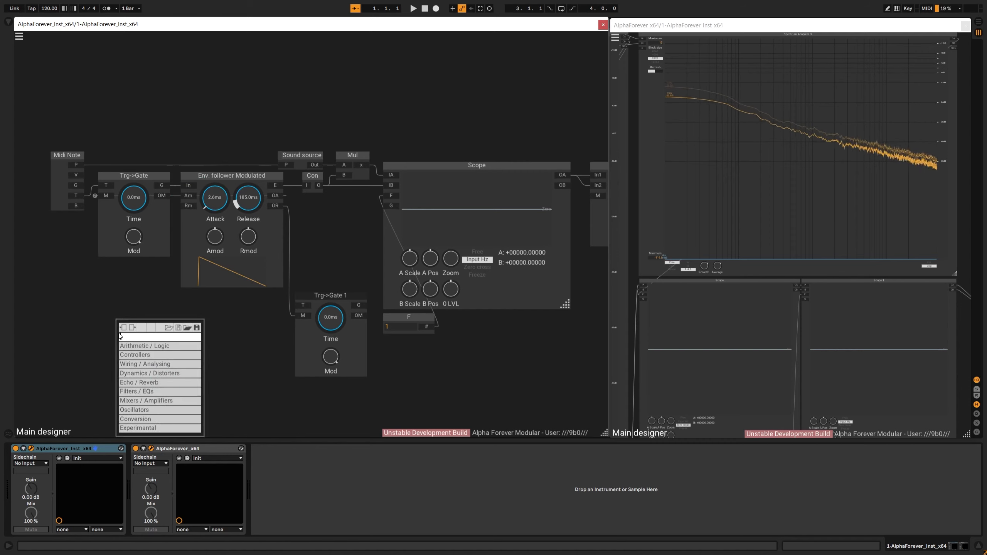
{"action": "type", "text": "des"}
{"action": "left_click", "coordinate": [216, 346]}
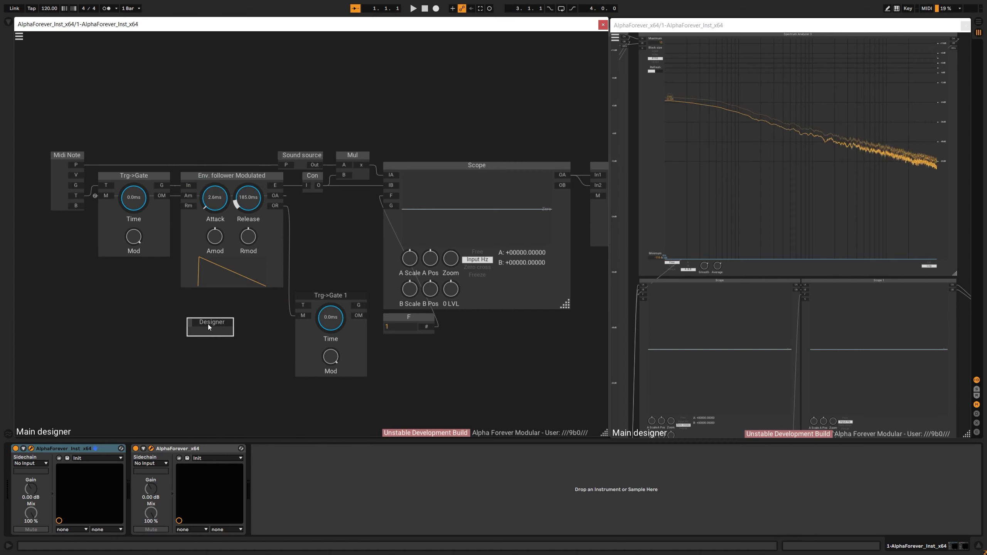
{"action": "double_click", "coordinate": [206, 333]}
Add an In module inside the Designer and rename it G
{"action": "right_click", "coordinate": [168, 174]}
{"action": "mouse_move", "coordinate": [202, 215]}
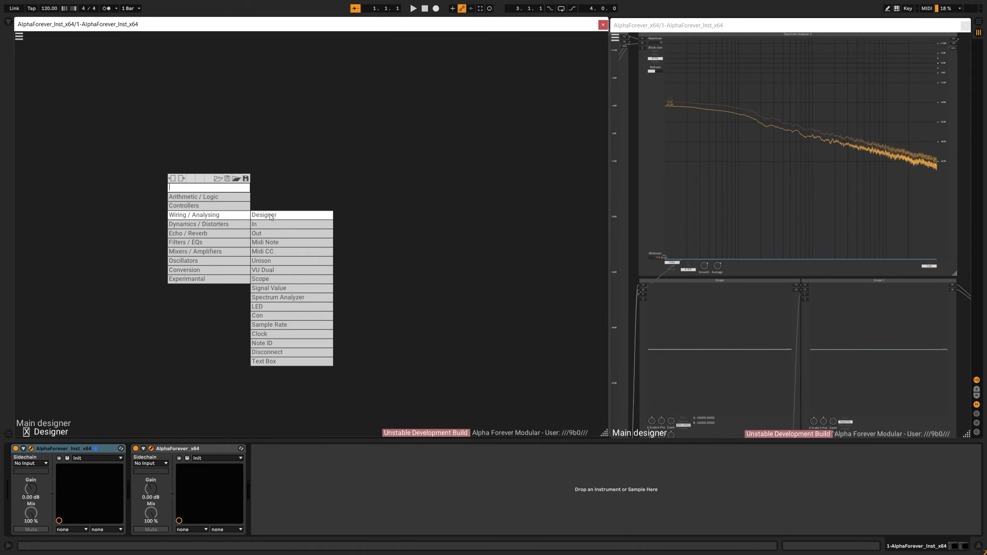
{"action": "left_click", "coordinate": [268, 224]}
{"action": "scroll", "coordinate": [234, 193], "scroll_direction": "up", "scroll_amount": 4}
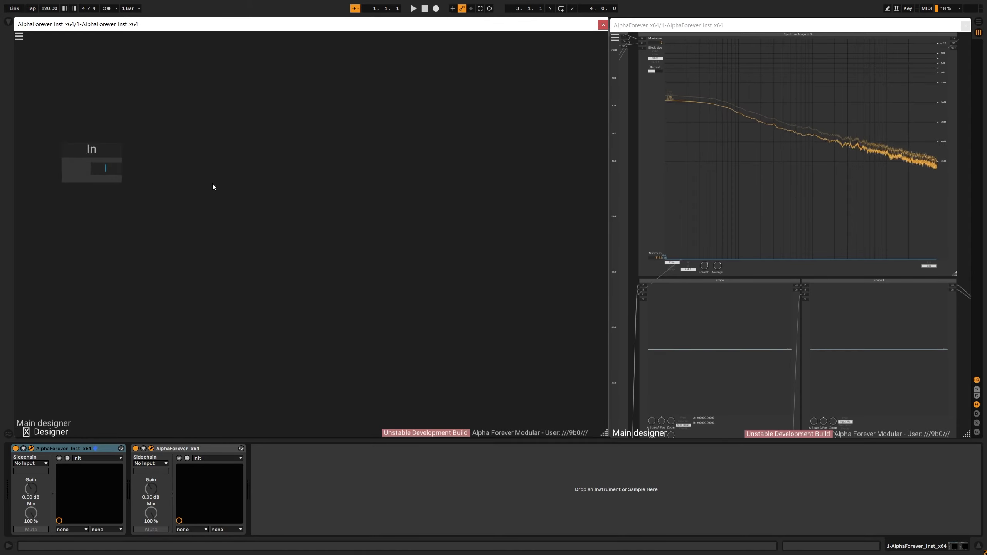
{"action": "double_click", "coordinate": [97, 152]}
{"action": "type", "text": "G"}
{"action": "left_click", "coordinate": [174, 159]}
{"action": "left_click_drag", "start_coordinate": [103, 147], "coordinate": [150, 183]}
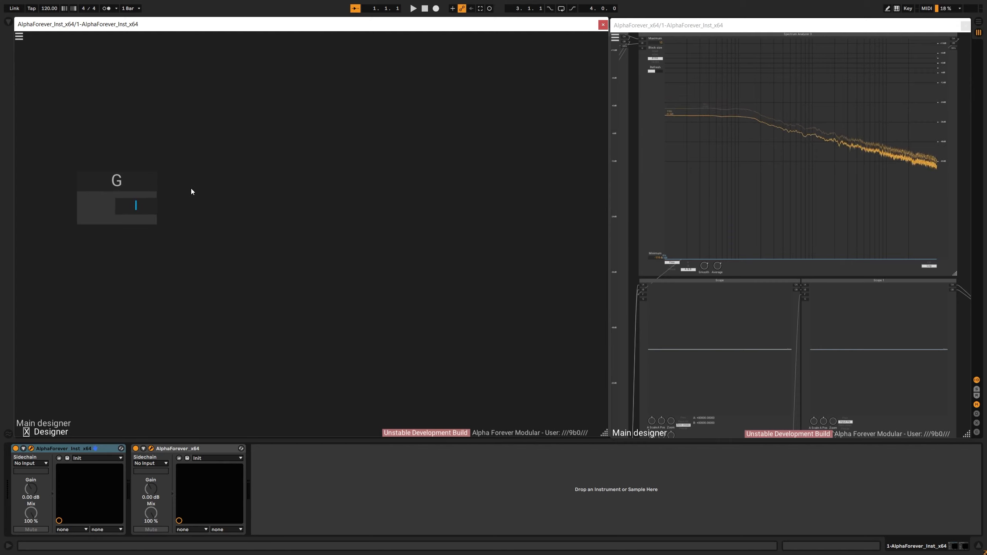
Add a 1-X module and a Change module, both fed by the G input
{"action": "right_click", "coordinate": [153, 206]}
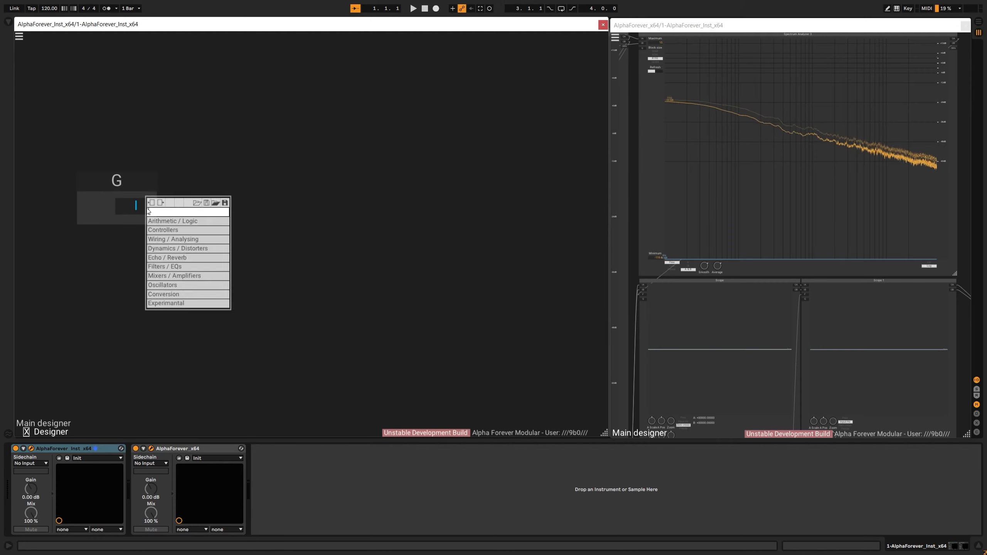
{"action": "type", "text": "1-"}
{"action": "left_click", "coordinate": [278, 223]}
{"action": "left_click_drag", "start_coordinate": [281, 182], "coordinate": [230, 267]}
{"action": "right_click", "coordinate": [207, 233]}
{"action": "type", "text": "cha"}
{"action": "left_click", "coordinate": [302, 259]}
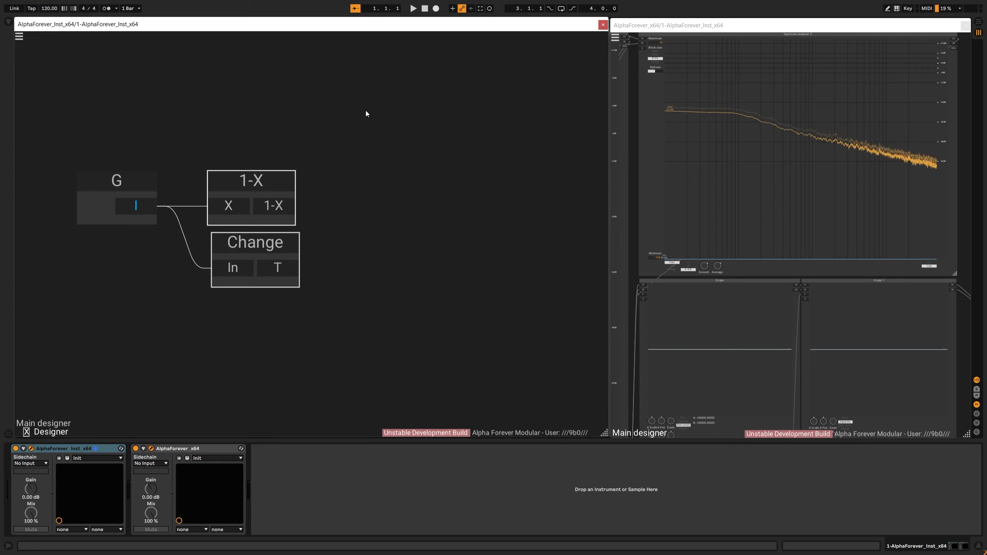
Add a Mul module with the 1-X output on A and the Change output on B, and tidy the layout
{"action": "left_click", "coordinate": [349, 147]}
{"action": "right_click", "coordinate": [277, 198]}
{"action": "type", "text": "mu"}
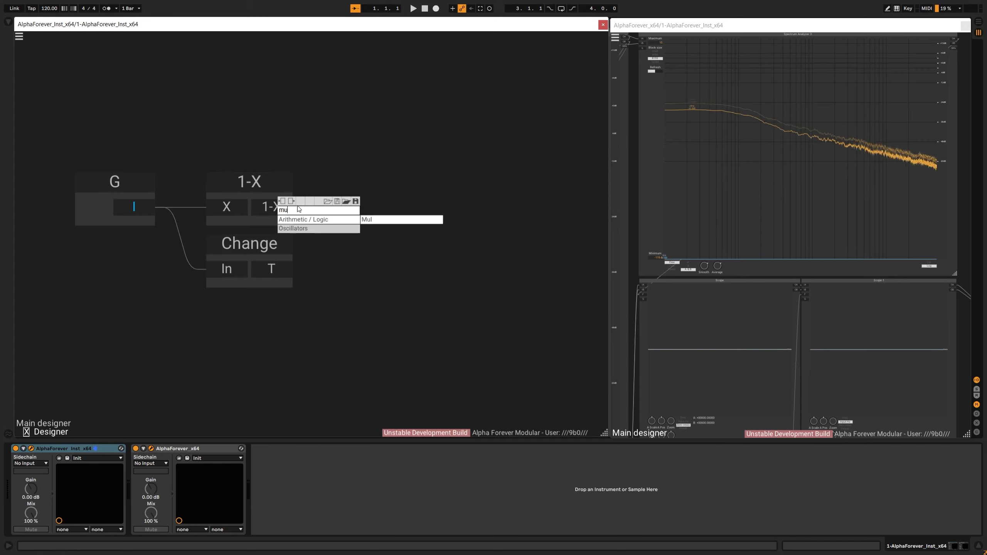
{"action": "left_click", "coordinate": [376, 220]}
{"action": "left_click_drag", "start_coordinate": [400, 235], "coordinate": [430, 233]}
{"action": "left_click_drag", "start_coordinate": [425, 188], "coordinate": [342, 218]}
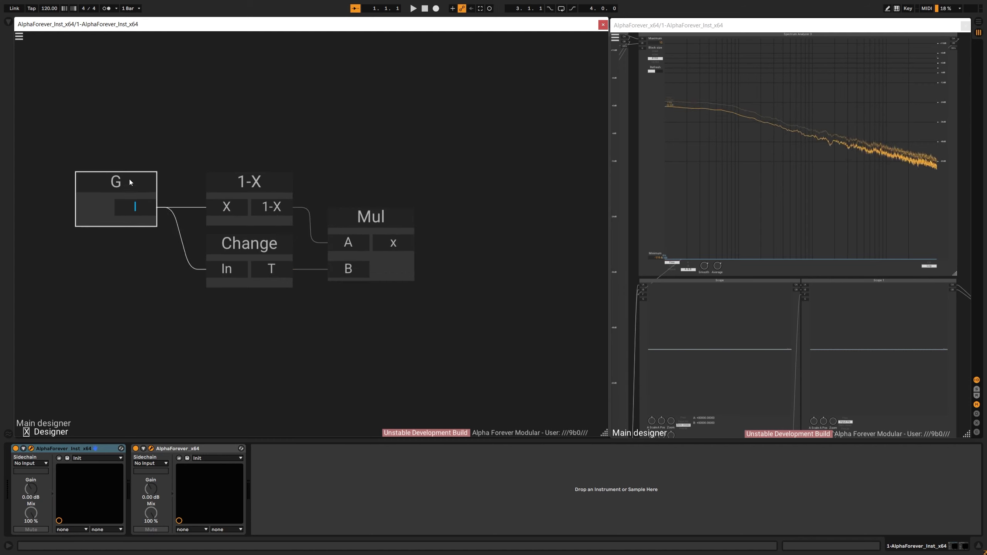
{"action": "left_click_drag", "start_coordinate": [129, 178], "coordinate": [142, 178]}
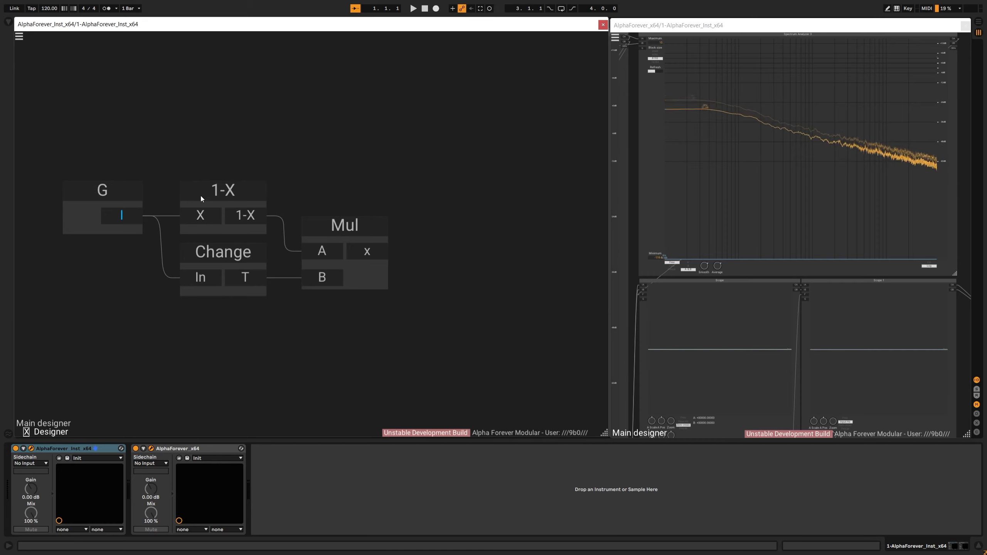
Add an output module fed by Mul, rename it T, and place it next to Mul
{"action": "left_click_drag", "start_coordinate": [386, 244], "coordinate": [475, 250]}
{"action": "double_click", "coordinate": [514, 225]}
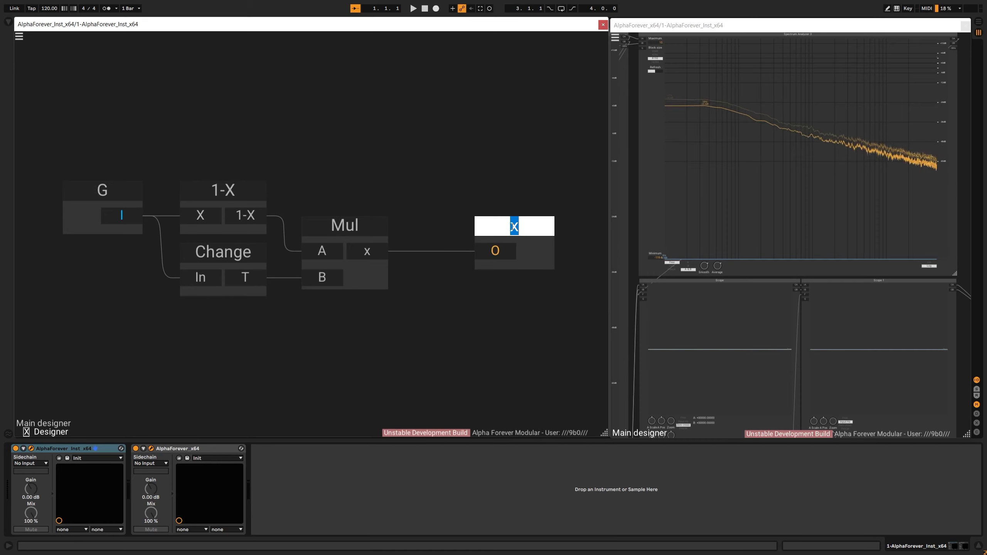
{"action": "type", "text": "T"}
{"action": "left_click_drag", "start_coordinate": [528, 217], "coordinate": [457, 226]}
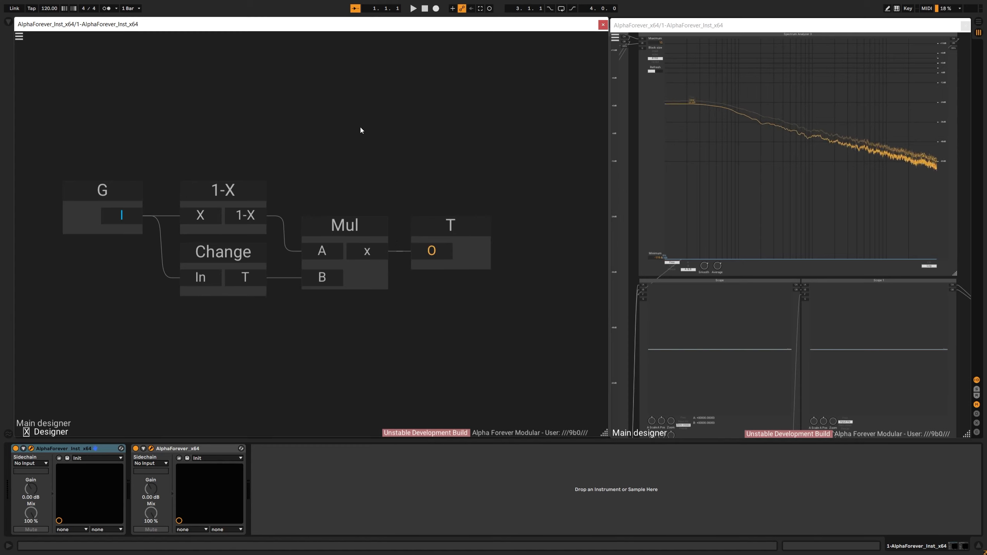
{"action": "scroll", "coordinate": [392, 152], "scroll_direction": "left", "scroll_amount": 2}
{"action": "scroll", "coordinate": [392, 152], "scroll_direction": "down", "scroll_amount": 1}
{"action": "scroll", "coordinate": [384, 152], "scroll_direction": "down", "scroll_amount": 1}
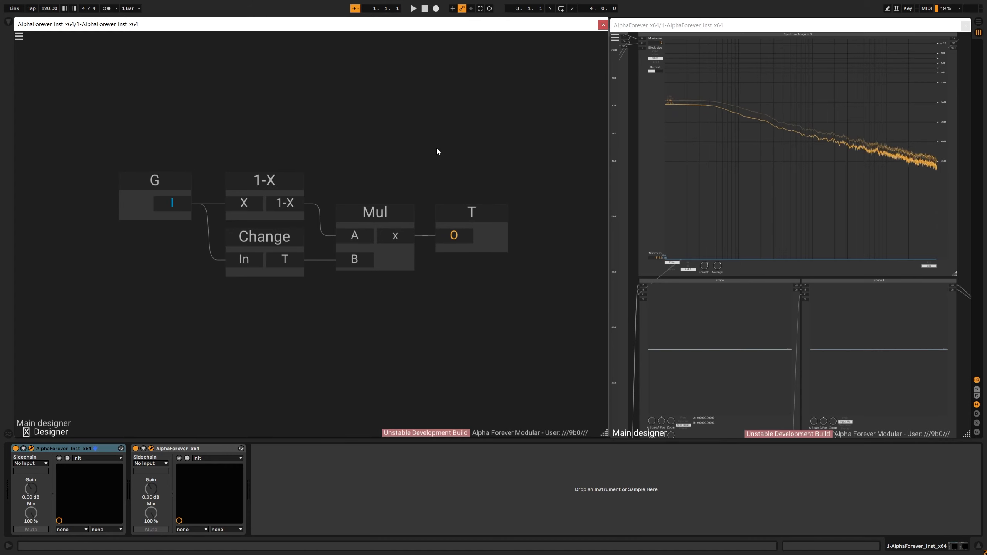
Return to the main designer, wire the first Trg->Gate's G output into the Designer module, and rename that module Down
{"action": "key", "text": "Escape"}
{"action": "left_click_drag", "start_coordinate": [159, 188], "coordinate": [193, 302]}
{"action": "double_click", "coordinate": [192, 303]}
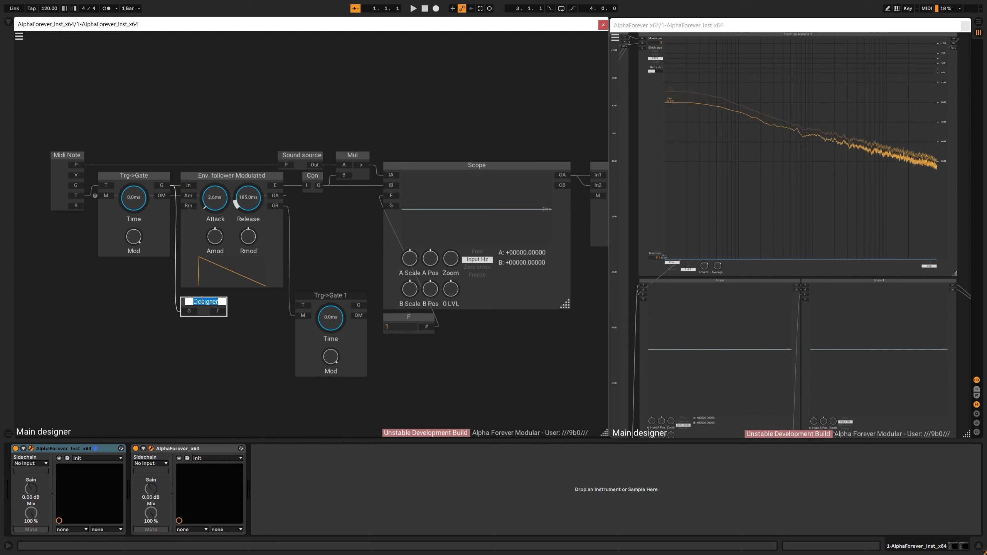
{"action": "type", "text": "Down"}
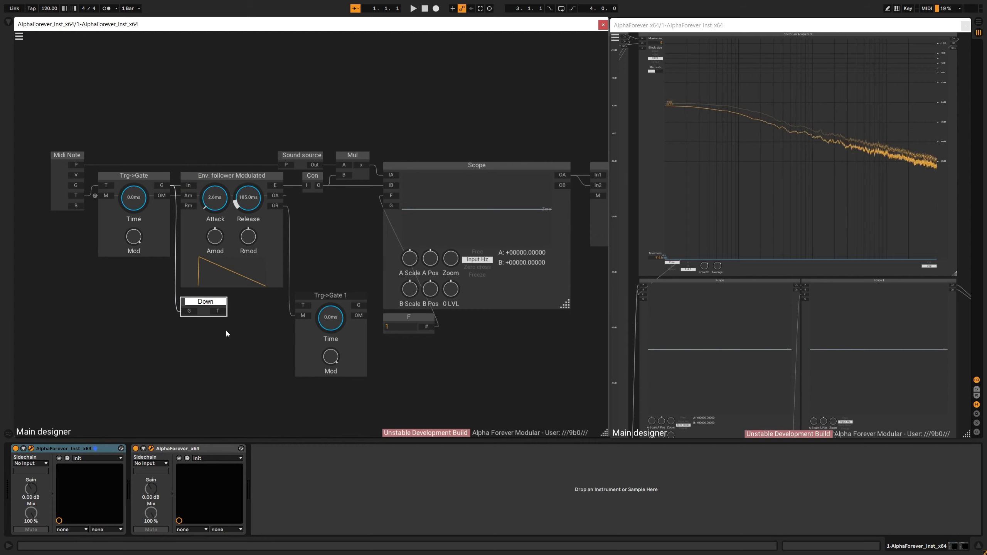
{"action": "key", "text": "Return"}
Route Down's T output to the second Trg->Gate's T input, and that gate's G output to the Scope's IB input
{"action": "left_click_drag", "start_coordinate": [296, 310], "coordinate": [303, 305]}
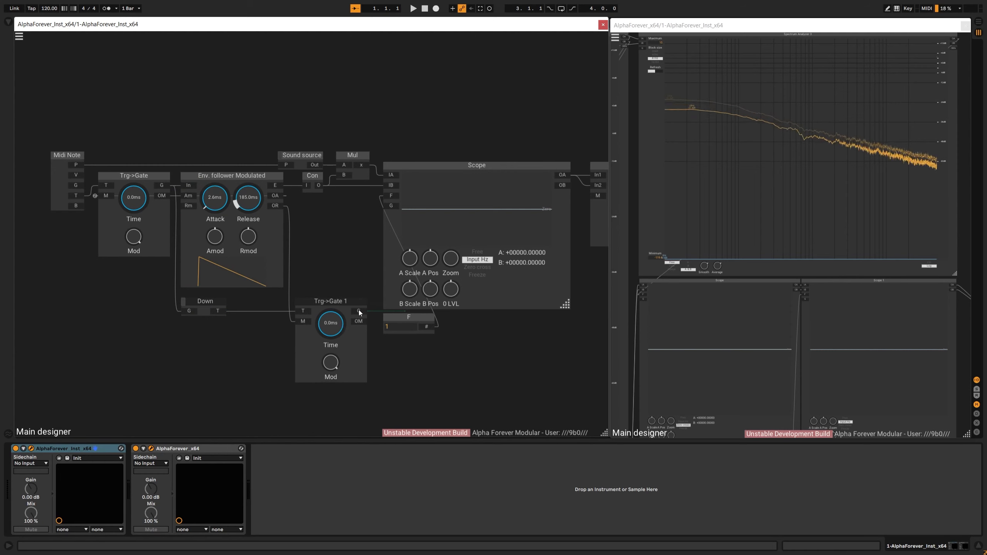
{"action": "left_click_drag", "start_coordinate": [358, 310], "coordinate": [388, 186]}
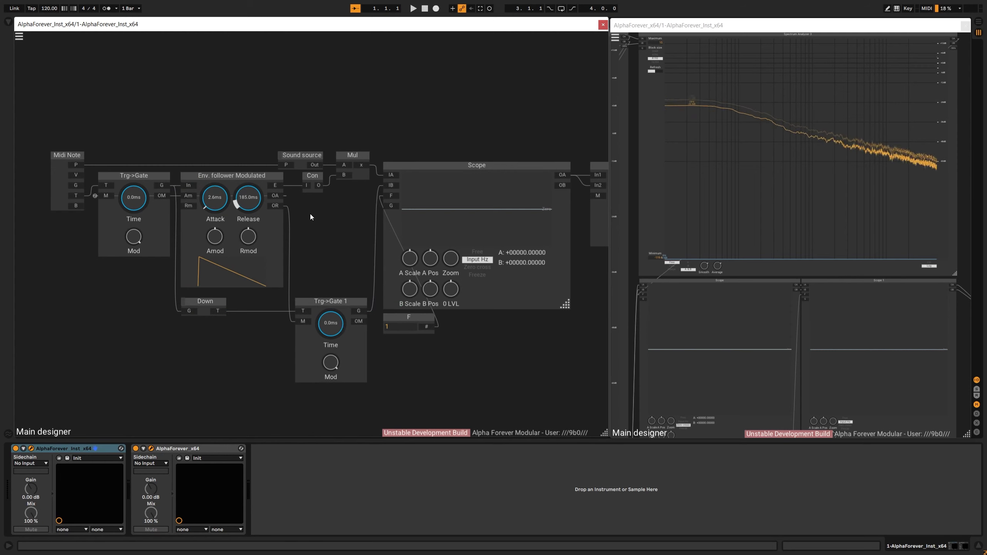
Set the envelope follower's Attack to 231.0 ms and select the Down module
{"action": "left_click_drag", "start_coordinate": [217, 206], "coordinate": [219, 187]}
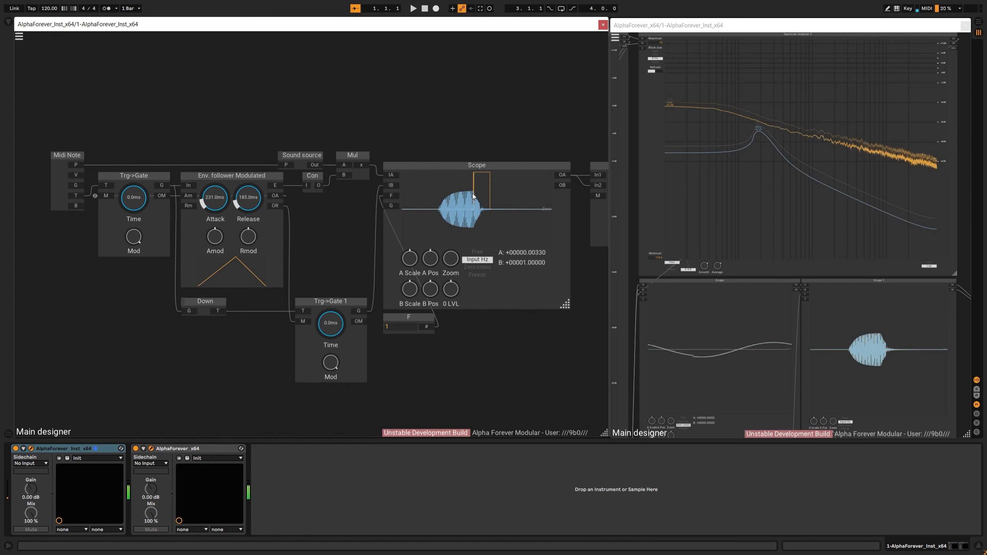
{"action": "left_click_drag", "start_coordinate": [316, 256], "coordinate": [329, 228]}
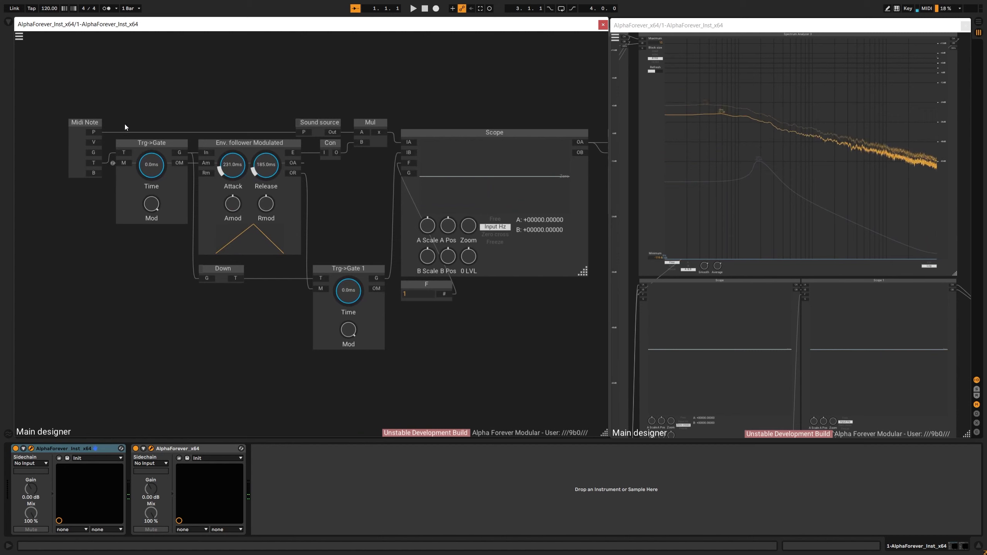
{"action": "left_click", "coordinate": [221, 271]}
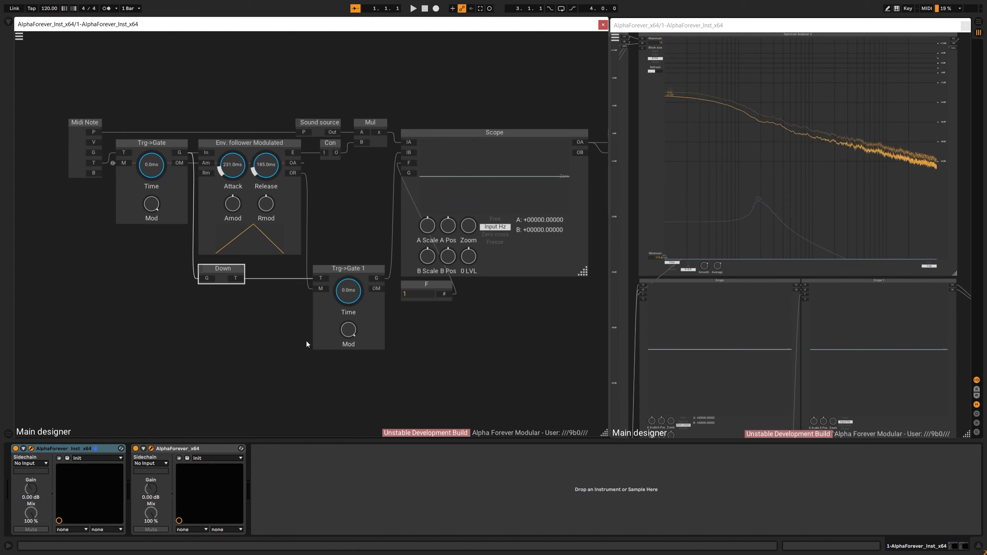
Duplicate Down below Trg->Gate 1, feed it from that gate's G output, and wire its T output to the first Trg->Gate's T input
{"action": "key", "text": "ctrl+d"}
{"action": "left_click", "coordinate": [370, 331], "text": "shift"}
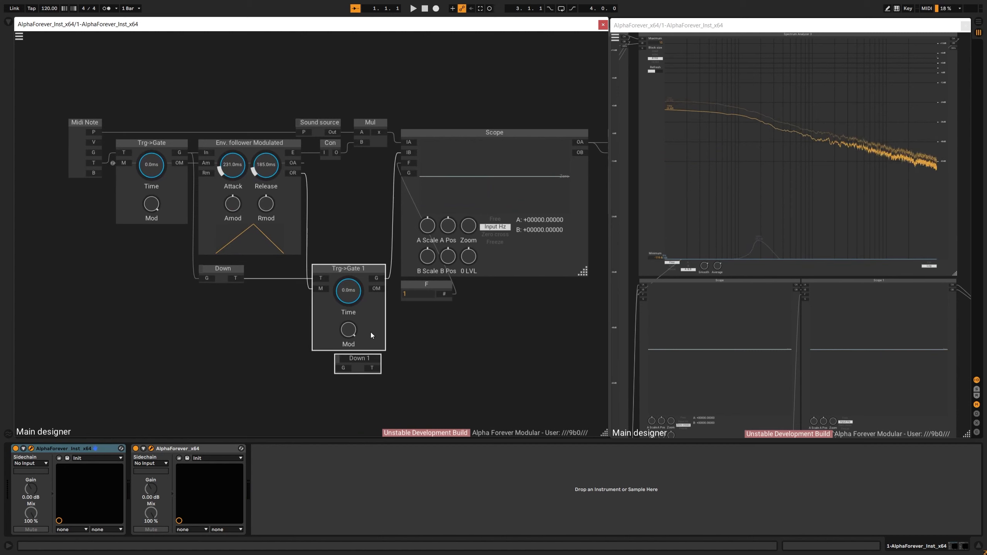
{"action": "left_click", "coordinate": [417, 330]}
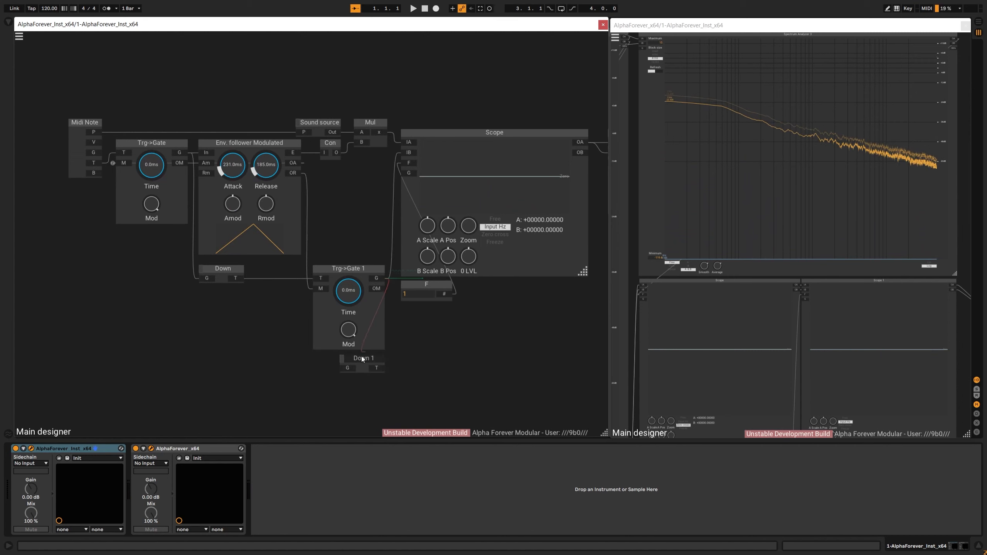
{"action": "left_click_drag", "start_coordinate": [383, 367], "coordinate": [124, 154]}
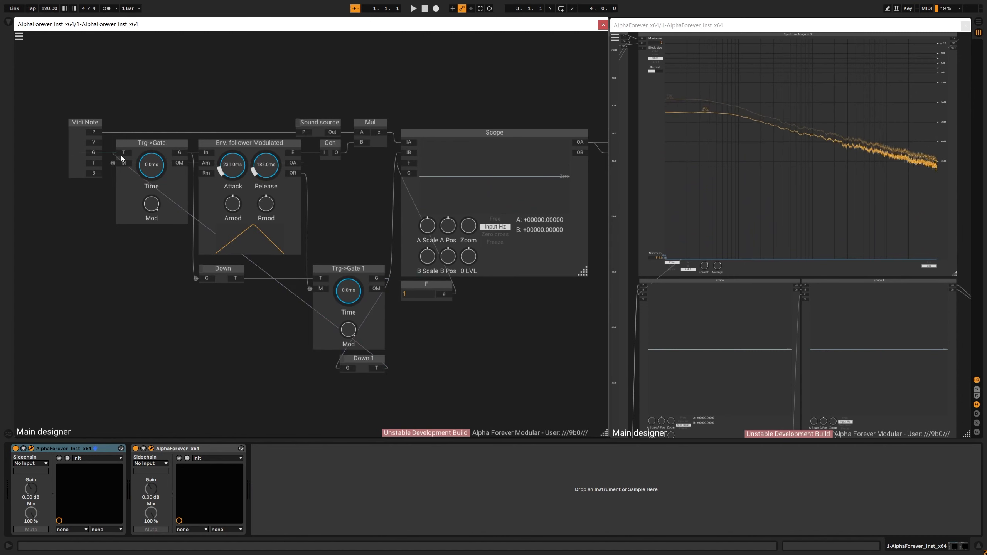
Insert two Con modules into the feedback cable running from Down 1's T output to the first Trg->Gate's T input
{"action": "double_click", "coordinate": [121, 155]}
{"action": "double_click", "coordinate": [58, 159]}
{"action": "left_click_drag", "start_coordinate": [65, 361], "coordinate": [100, 361]}
{"action": "double_click", "coordinate": [386, 368]}
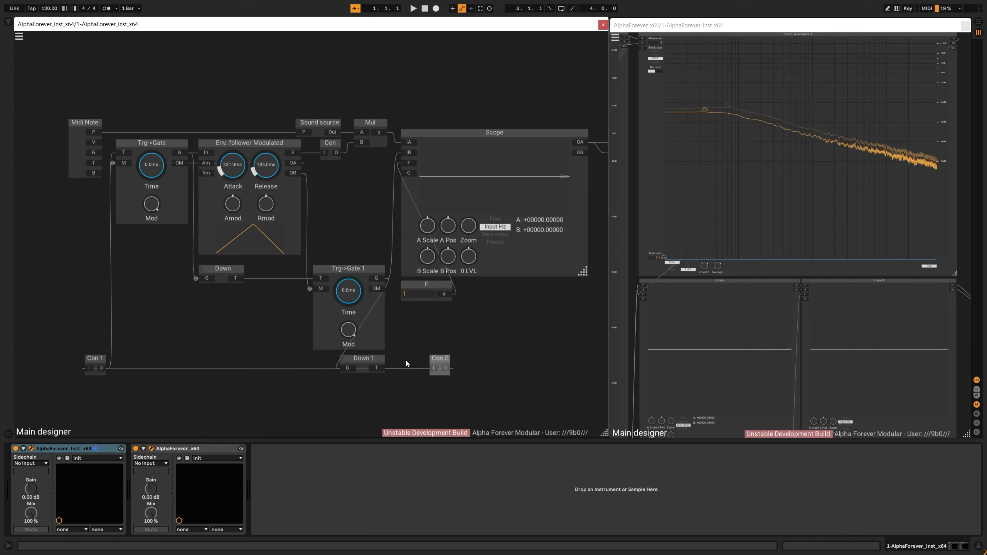
Place Con 2 beside Down 1 and lower both Con modules so the feedback cable runs beneath the patch
{"action": "left_click_drag", "start_coordinate": [440, 359], "coordinate": [403, 357]}
{"action": "left_click_drag", "start_coordinate": [91, 360], "coordinate": [88, 360]}
{"action": "left_click", "coordinate": [398, 358], "text": "shift"}
{"action": "left_click_drag", "start_coordinate": [398, 358], "coordinate": [401, 373]}
{"action": "left_click", "coordinate": [417, 354]}
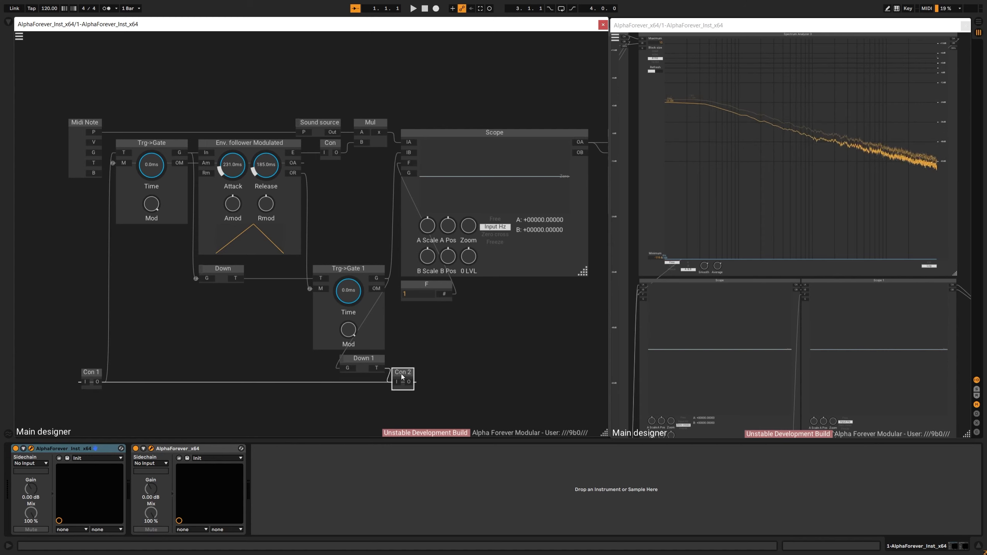
{"action": "left_click", "coordinate": [419, 327]}
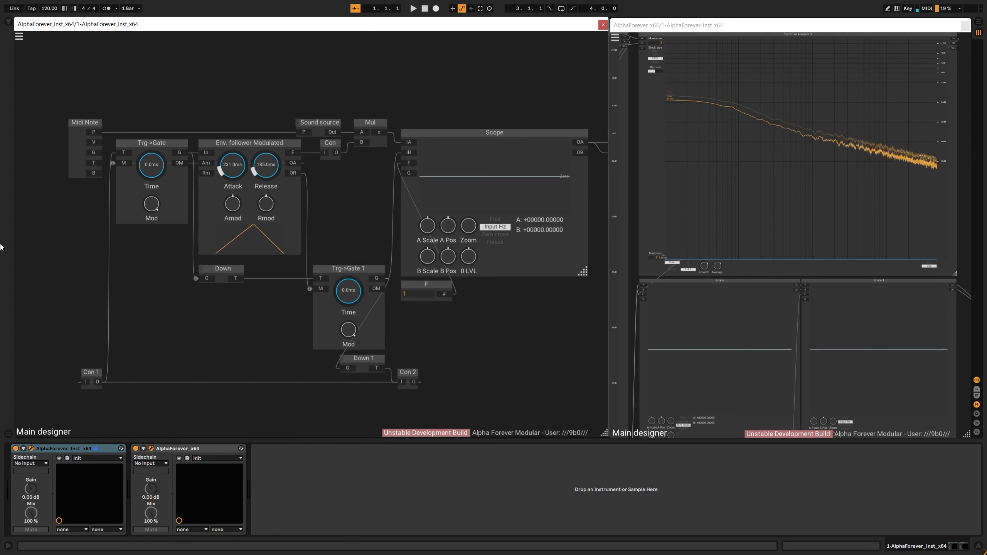
Insert an Add module before the first Trg->Gate, combining Con 1's output on A with Midi Note's T output on B
{"action": "left_click_drag", "start_coordinate": [140, 50], "coordinate": [355, 21]}
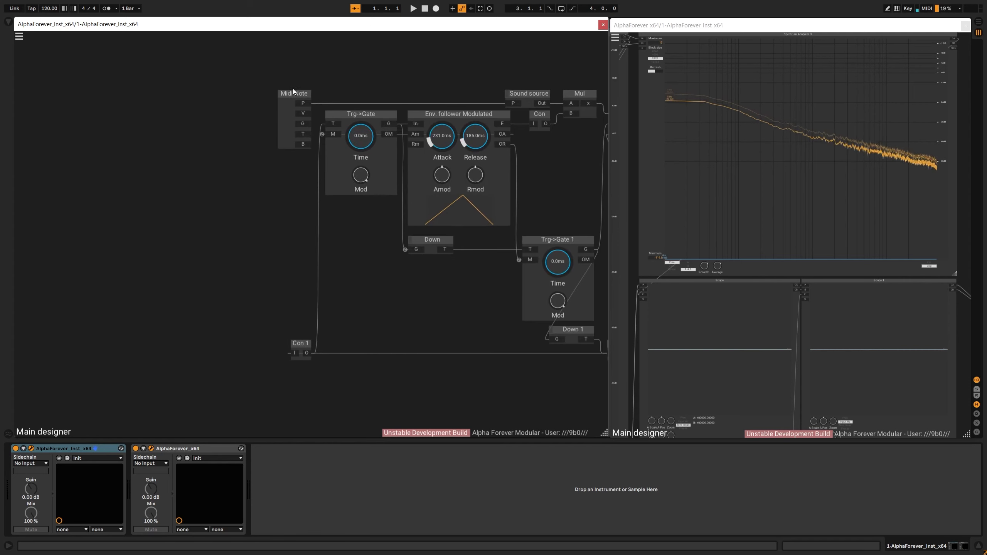
{"action": "mouse_move", "coordinate": [281, 101]}
{"action": "left_mouse_down"}
{"action": "mouse_move", "coordinate": [214, 102]}
{"action": "mouse_move", "coordinate": [284, 118]}
{"action": "mouse_move", "coordinate": [292, 135]}
{"action": "left_mouse_up"}
{"action": "right_click", "coordinate": [335, 126]}
{"action": "type", "text": "add"}
{"action": "left_click", "coordinate": [428, 140]}
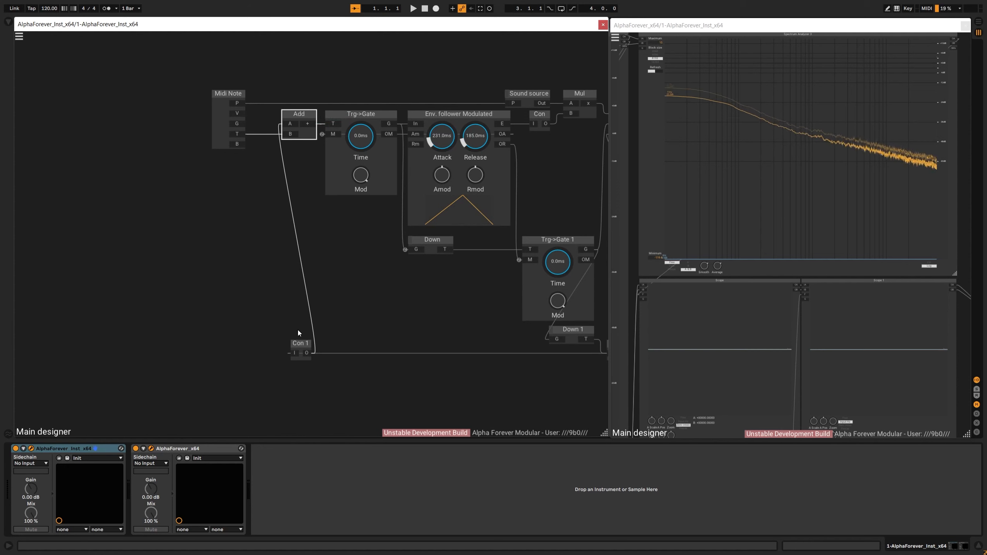
{"action": "left_click_drag", "start_coordinate": [302, 349], "coordinate": [266, 347]}
Try the loop with Attack at 13.0 ms and a longer Release, unplugging and restoring Con 1's cable to Add's A input
{"action": "left_click_drag", "start_coordinate": [383, 259], "coordinate": [151, 277]}
{"action": "mouse_move", "coordinate": [389, 150]}
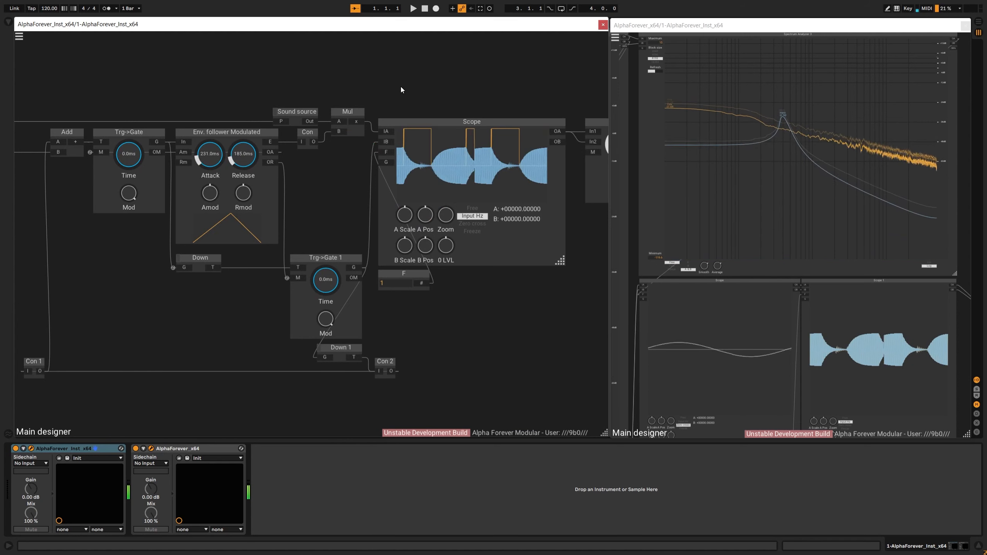
{"action": "left_click_drag", "start_coordinate": [239, 99], "coordinate": [336, 99]}
{"action": "scroll", "coordinate": [336, 98], "scroll_direction": "down", "scroll_amount": 1}
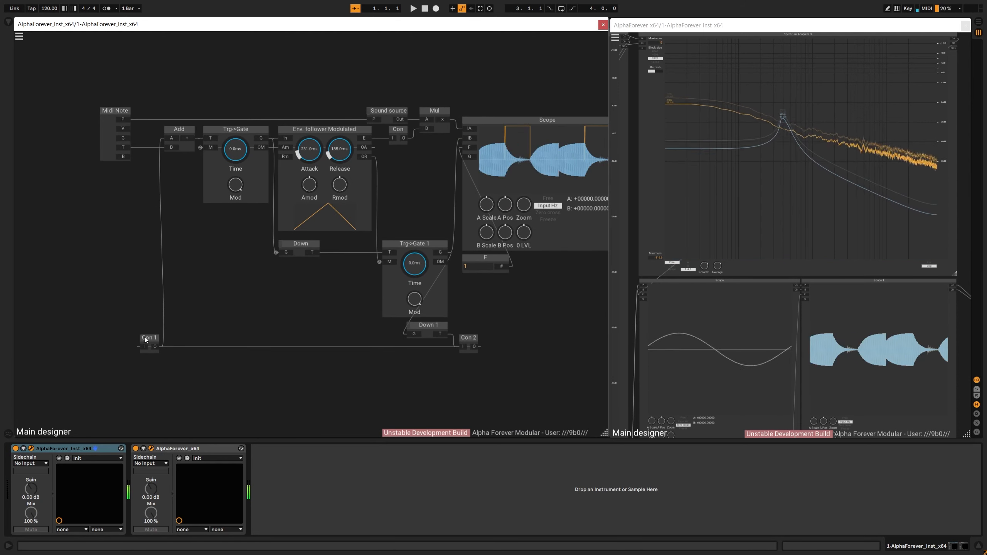
{"action": "mouse_move", "coordinate": [339, 149]}
{"action": "left_mouse_down"}
{"action": "mouse_move", "coordinate": [302, 160]}
{"action": "mouse_move", "coordinate": [341, 151]}
{"action": "mouse_move", "coordinate": [341, 143]}
{"action": "left_mouse_up"}
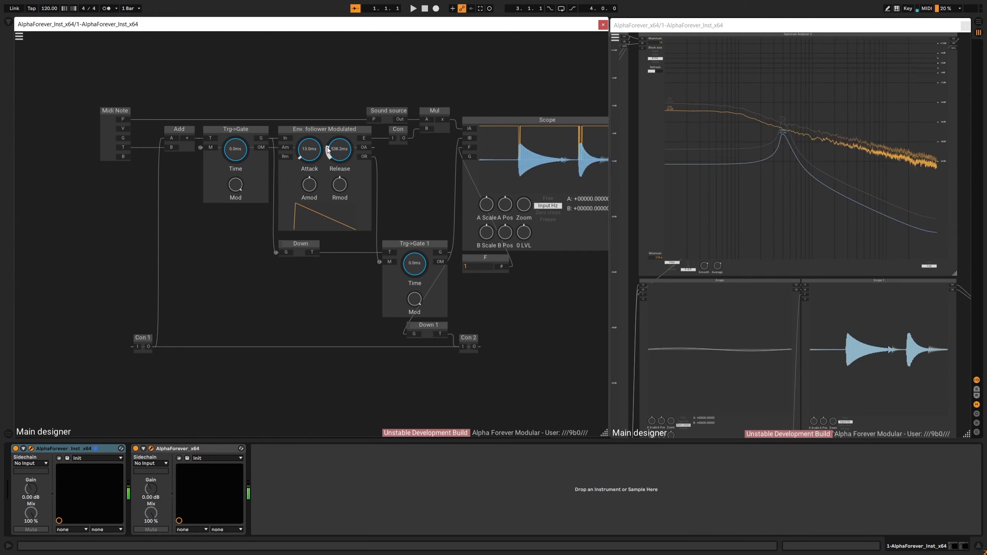
{"action": "left_click", "coordinate": [172, 139]}
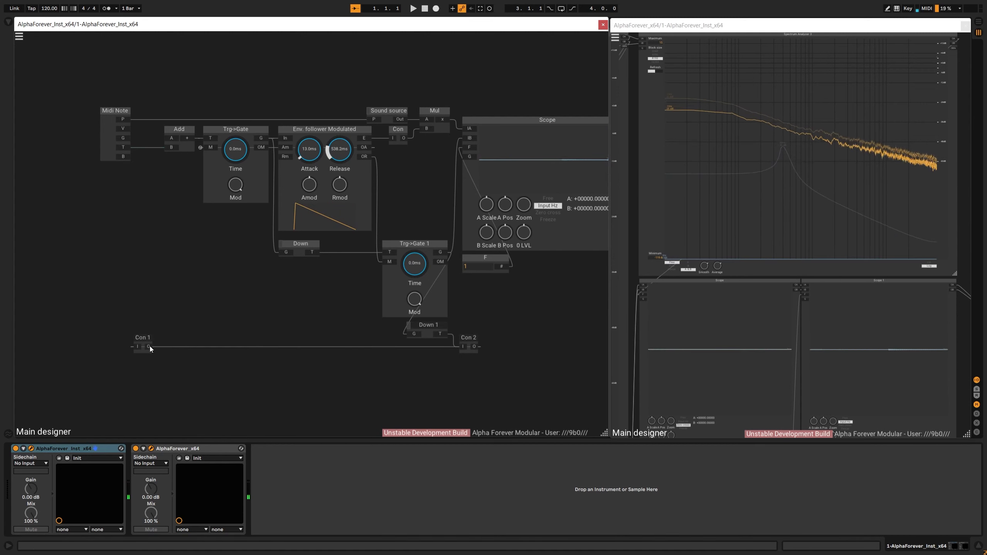
{"action": "left_click_drag", "start_coordinate": [150, 345], "coordinate": [171, 137]}
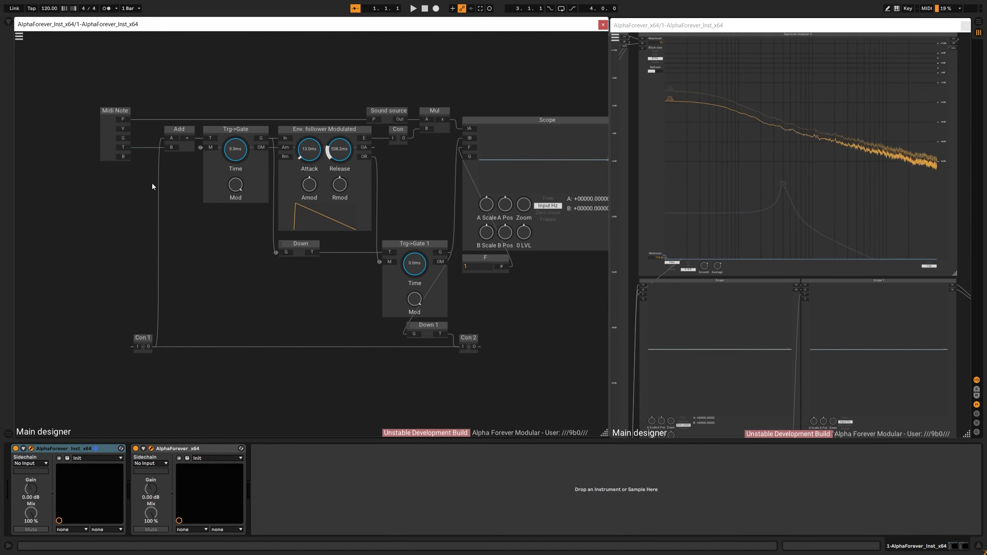
Move Midi Note, Add and Con 1 away from the first Trg->Gate to make room for another module
{"action": "left_click_drag", "start_coordinate": [153, 176], "coordinate": [255, 162]}
{"action": "left_click", "coordinate": [198, 99]}
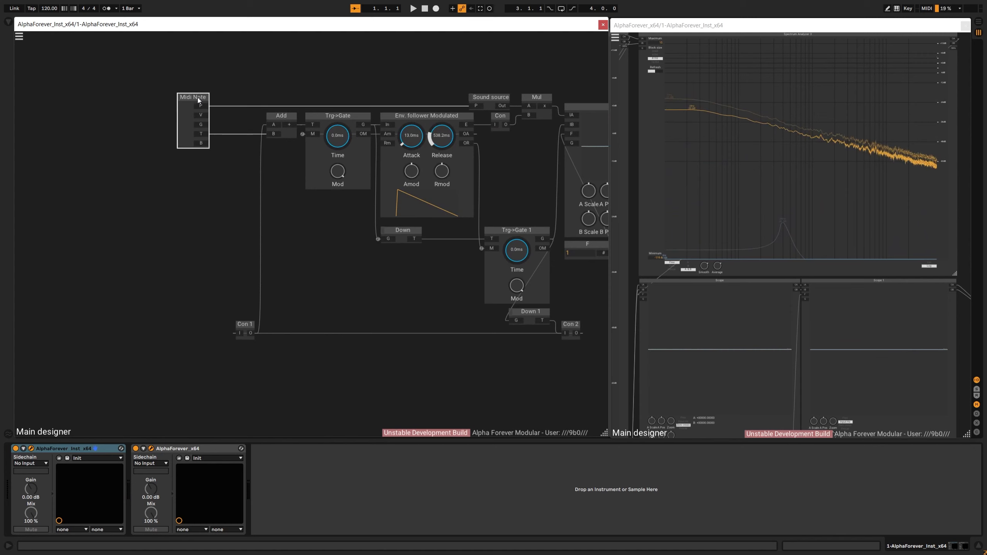
{"action": "left_click", "coordinate": [287, 121]}
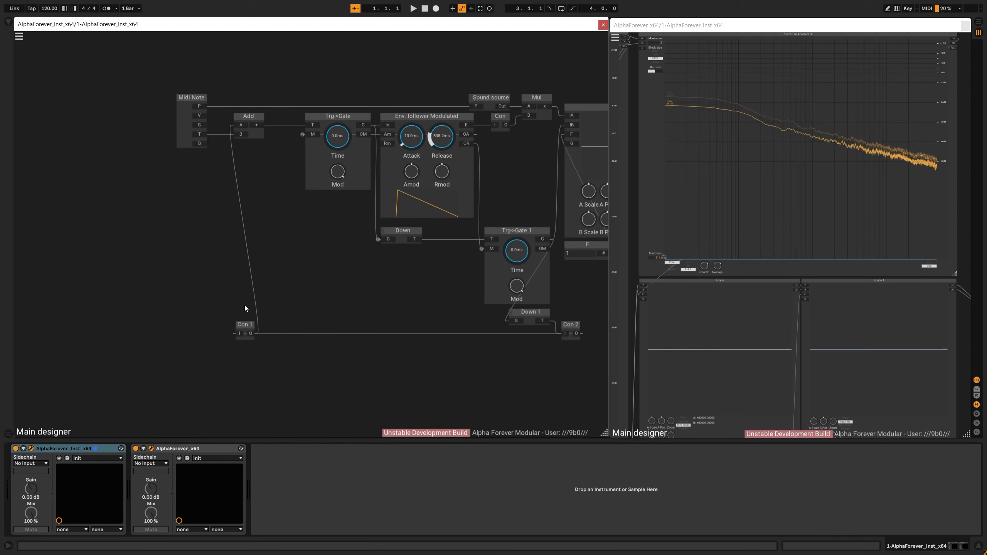
{"action": "left_click_drag", "start_coordinate": [245, 324], "coordinate": [210, 324]}
{"action": "left_click", "coordinate": [267, 231]}
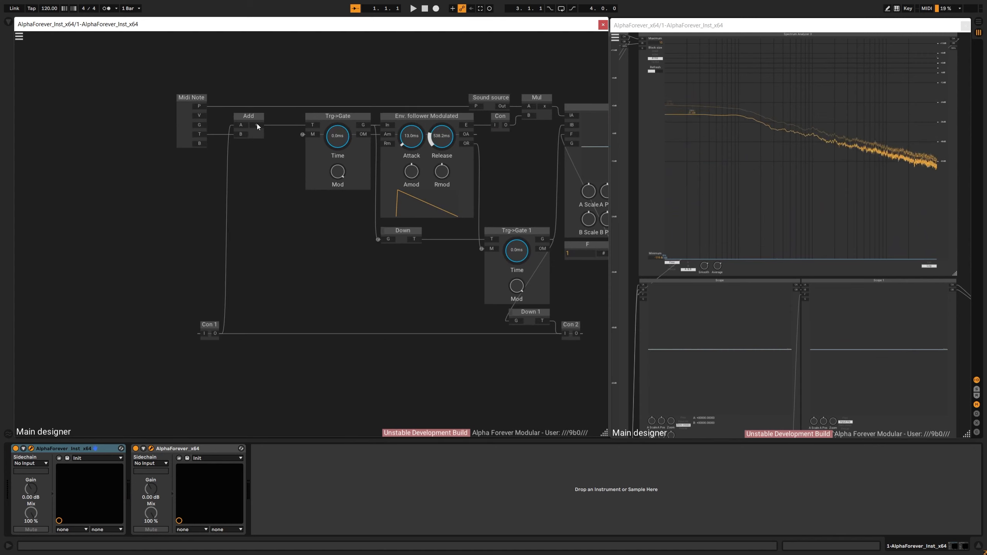
Insert a Mul module before the first Trg->Gate, feeding A from Midi Note's G and B from Add's output, with Add slightly lower
{"action": "right_click", "coordinate": [312, 126]}
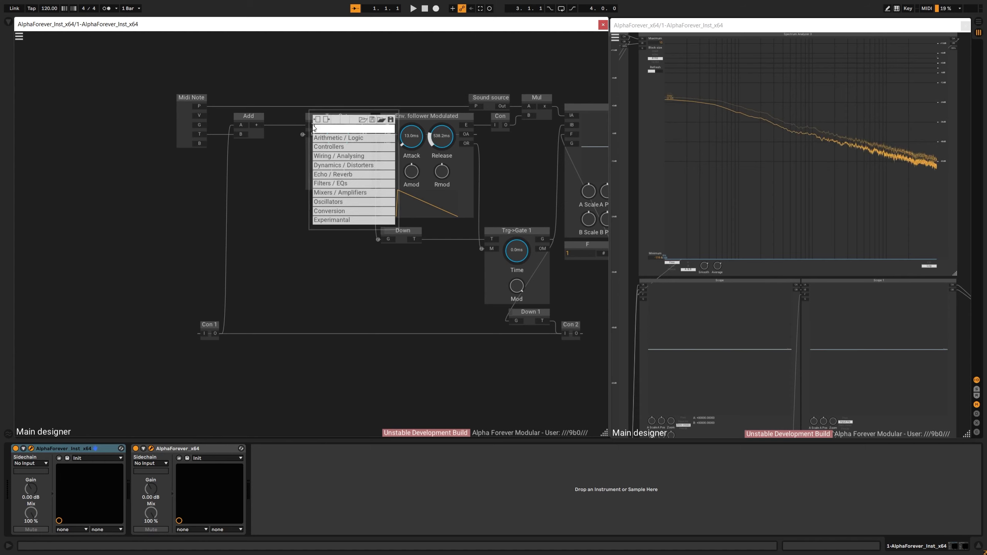
{"action": "type", "text": "mul"}
{"action": "left_click", "coordinate": [413, 139]}
{"action": "left_click", "coordinate": [249, 118]}
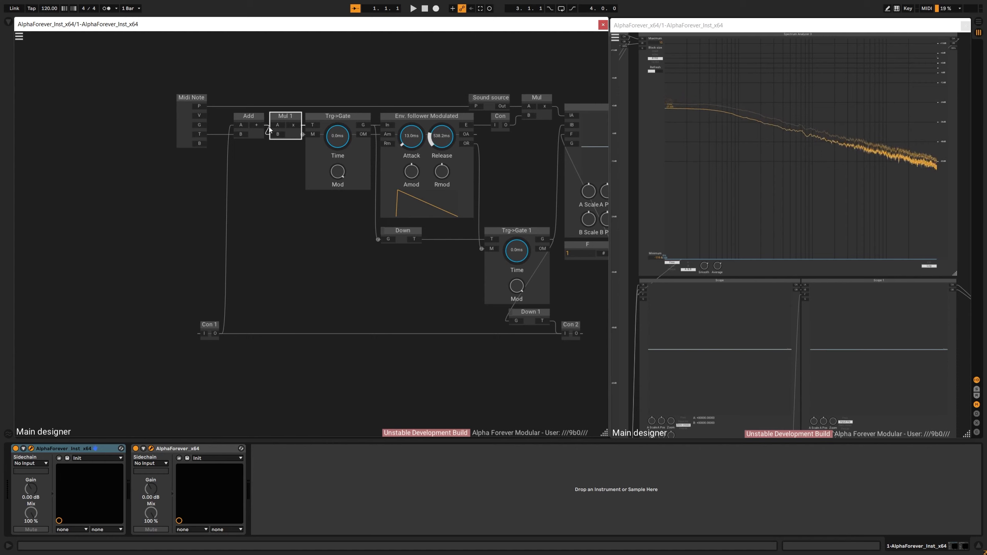
{"action": "left_click_drag", "start_coordinate": [251, 117], "coordinate": [252, 126]}
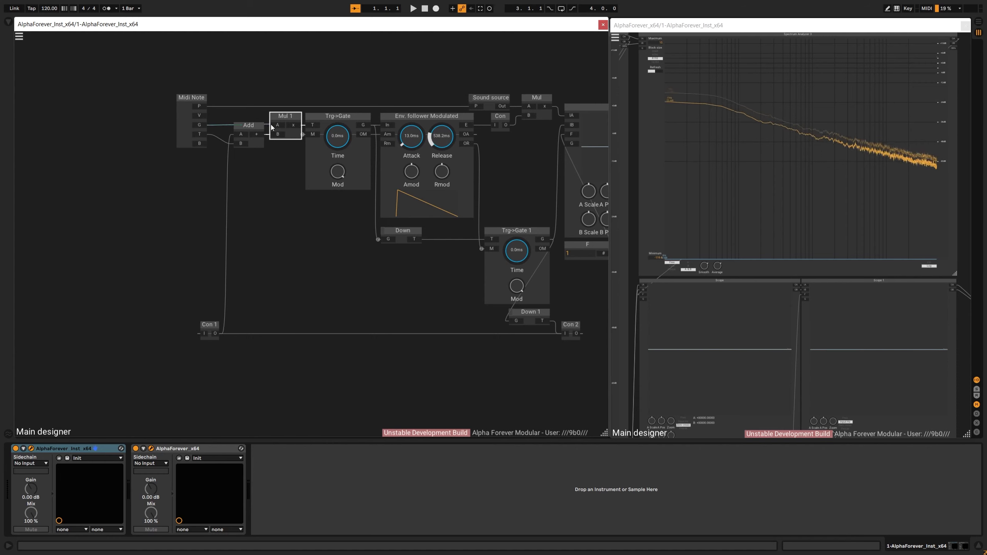
{"action": "left_click_drag", "start_coordinate": [250, 130], "coordinate": [244, 127]}
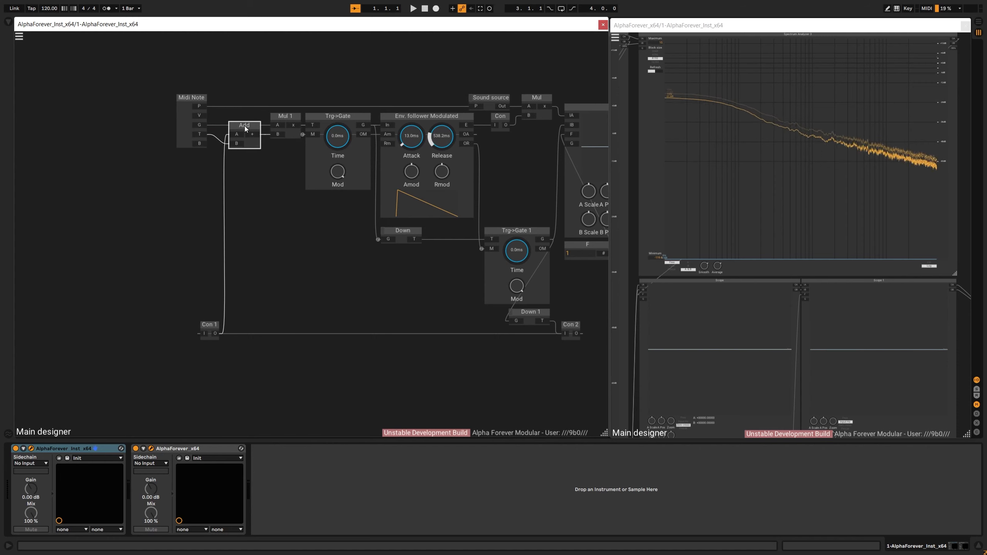
Move Midi Note closer to the Add module
{"action": "left_click", "coordinate": [240, 220]}
{"action": "left_click_drag", "start_coordinate": [285, 247], "coordinate": [218, 247]}
{"action": "scroll", "coordinate": [230, 240], "scroll_direction": "down", "scroll_amount": 1}
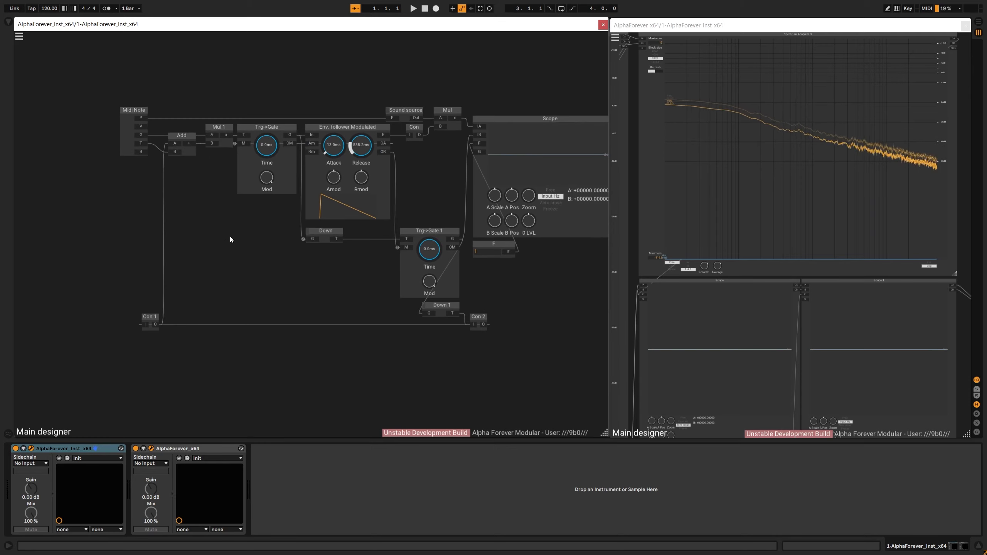
{"action": "left_click_drag", "start_coordinate": [172, 203], "coordinate": [164, 209]}
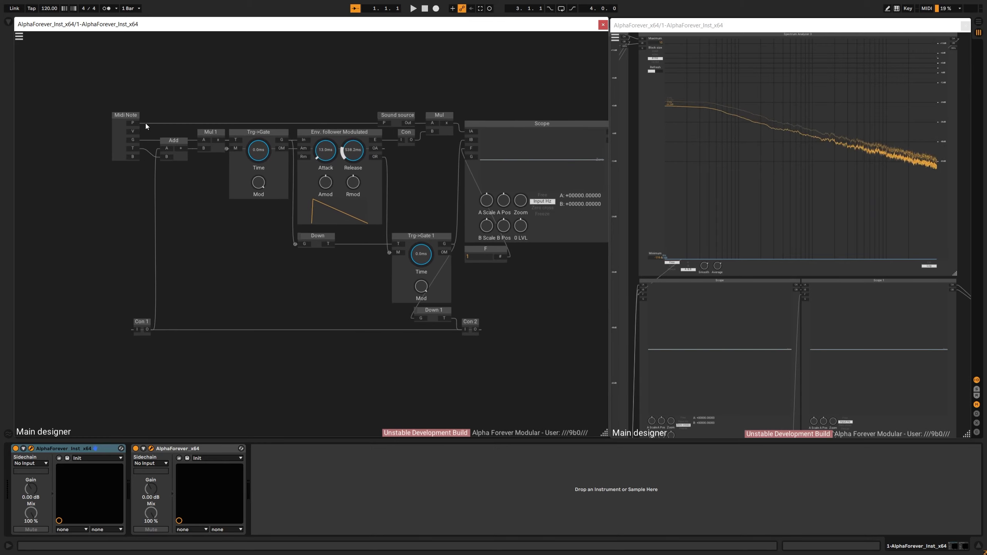
{"action": "left_click_drag", "start_coordinate": [135, 116], "coordinate": [143, 118]}
{"action": "left_click", "coordinate": [232, 215]}
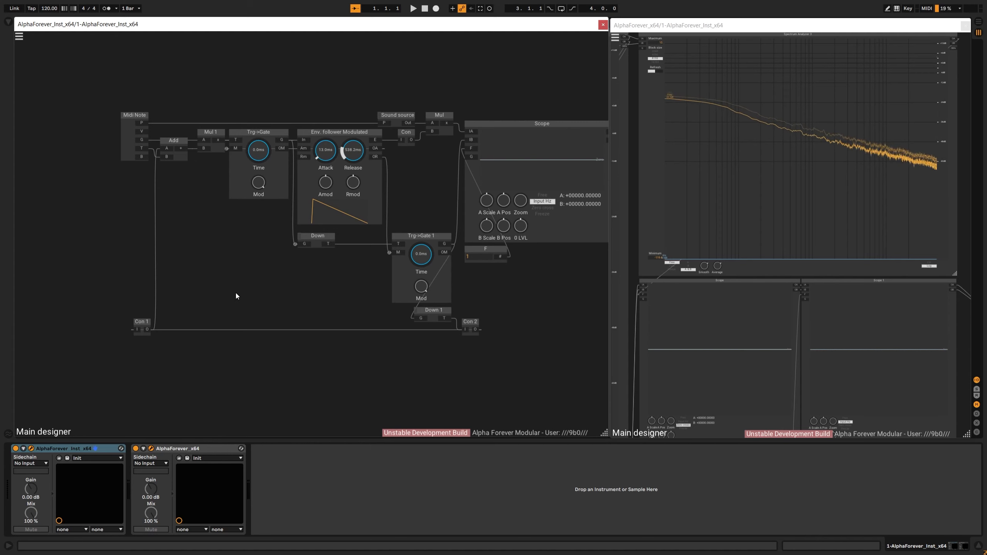
Test the gated loop and set the envelope follower's Attack to about 6 ms and Release to about 718 ms
{"action": "left_click_drag", "start_coordinate": [256, 292], "coordinate": [184, 293]}
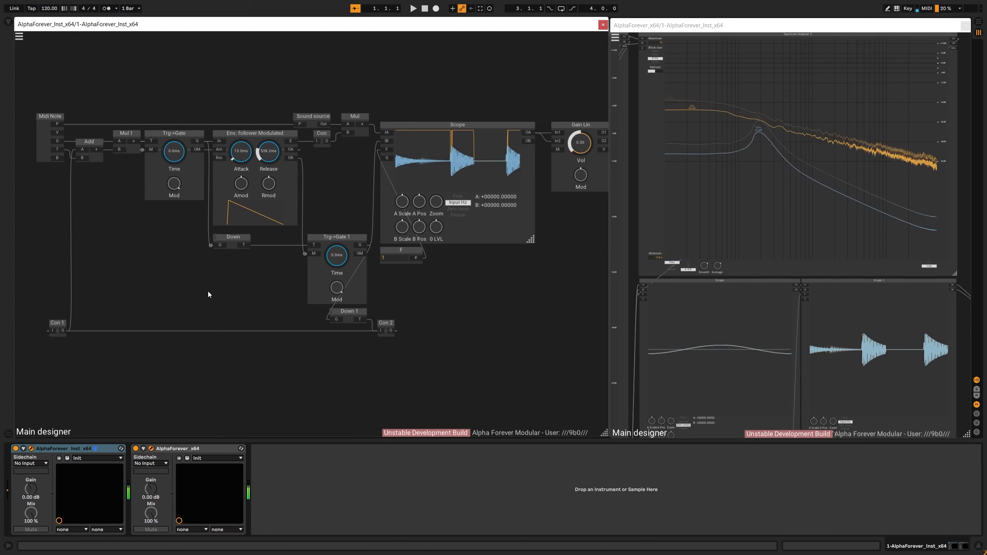
{"action": "left_click_drag", "start_coordinate": [230, 165], "coordinate": [267, 142]}
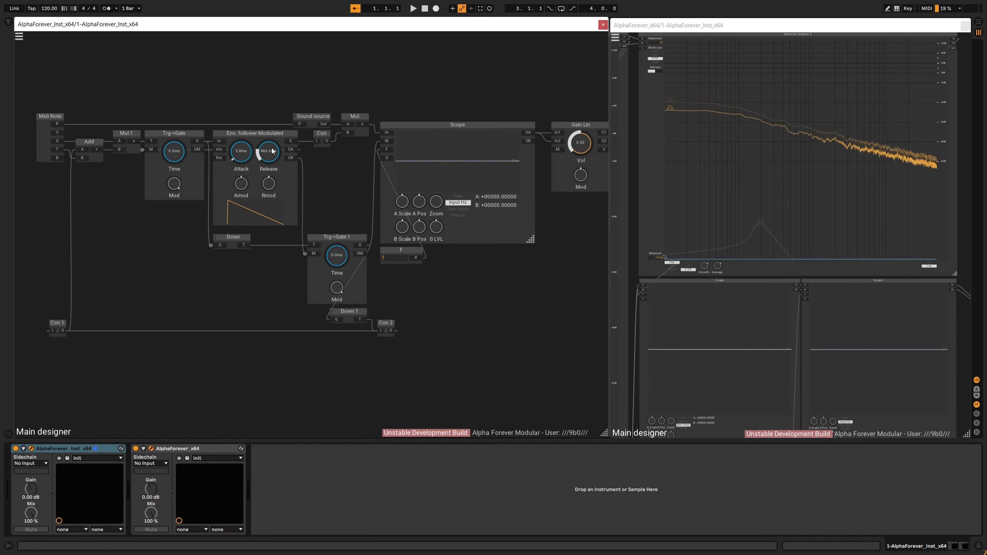
{"action": "left_click_drag", "start_coordinate": [273, 151], "coordinate": [280, 145]}
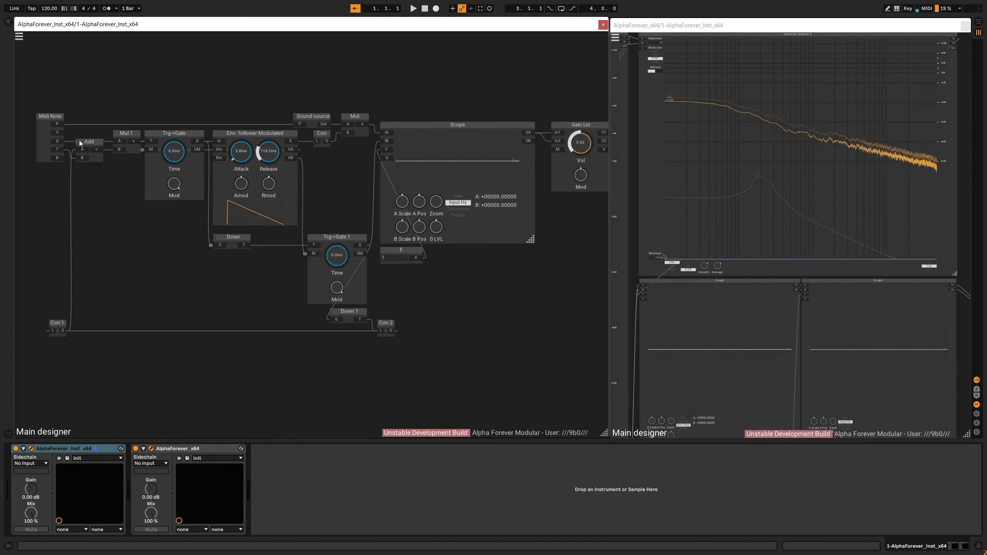
Copy the loop modules from Add through Con 2 into a new Designer module and reset the copied envelope's Attack and Release to 0.0 ms
{"action": "left_click_drag", "start_coordinate": [66, 128], "coordinate": [312, 401]}
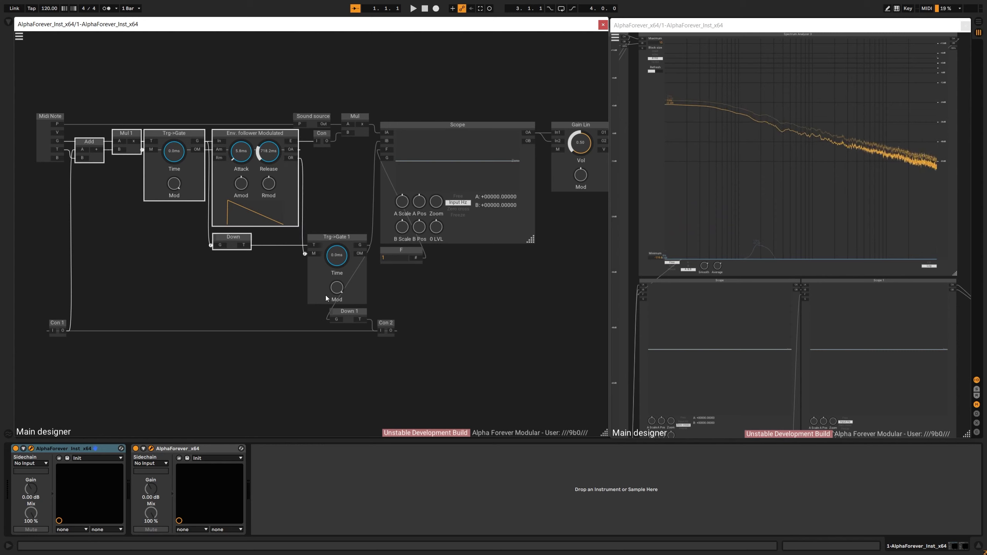
{"action": "left_click", "coordinate": [337, 237], "text": "shift"}
{"action": "left_click", "coordinate": [349, 311], "text": "shift"}
{"action": "left_click", "coordinate": [385, 323], "text": "shift"}
{"action": "left_click", "coordinate": [54, 327], "text": "shift"}
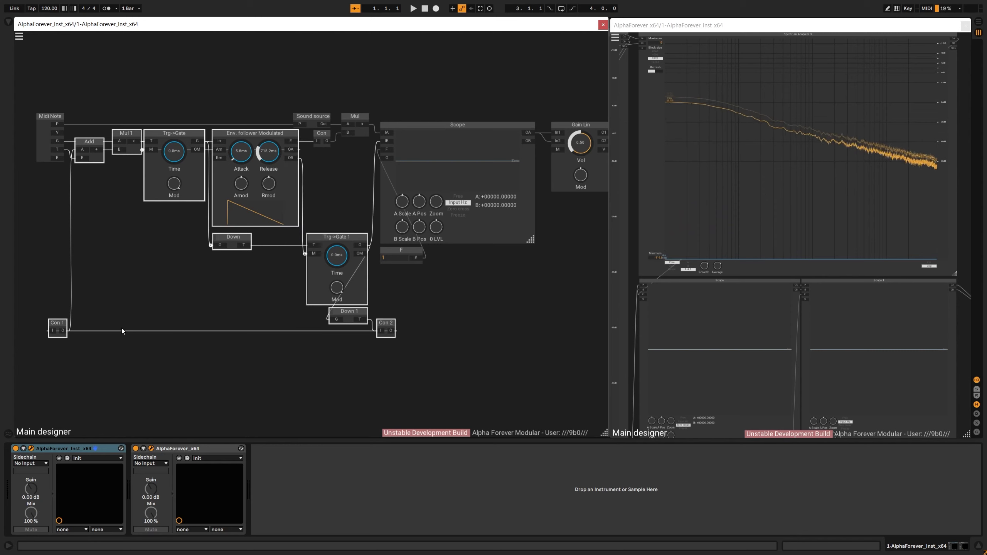
{"action": "left_click", "coordinate": [196, 371]}
{"action": "right_click", "coordinate": [201, 361]}
{"action": "type", "text": "des"}
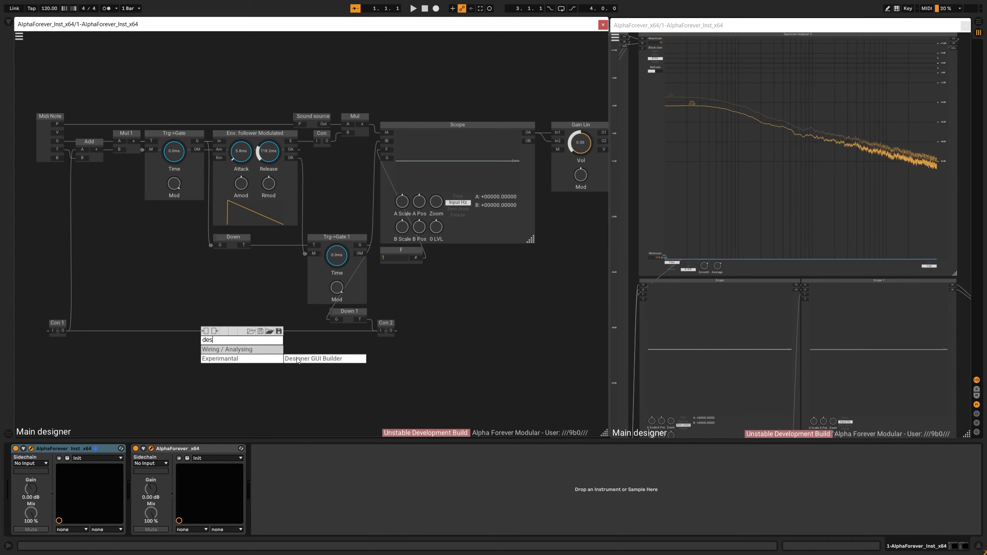
{"action": "left_click", "coordinate": [299, 349]}
{"action": "double_click", "coordinate": [224, 362]}
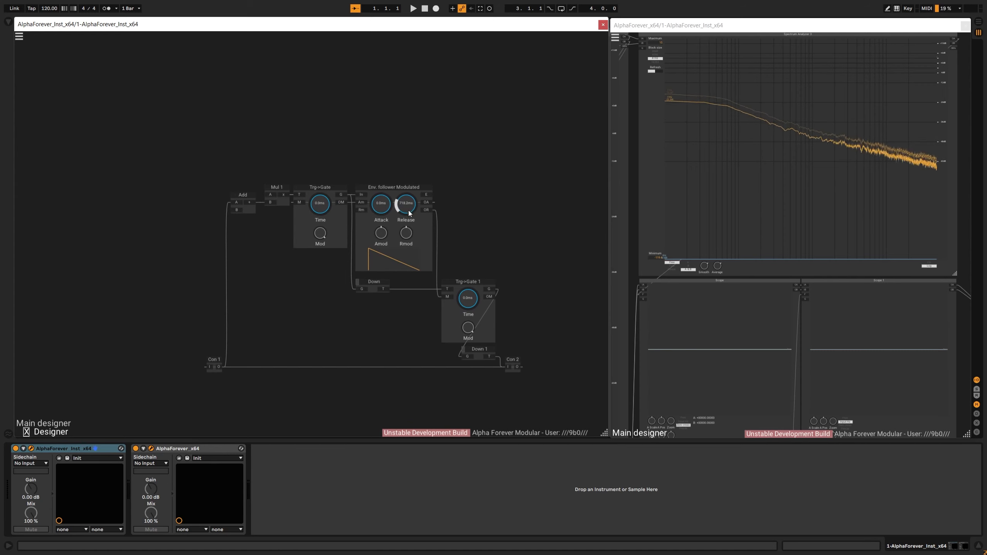
{"action": "scroll", "coordinate": [248, 248], "scroll_direction": "up", "scroll_amount": 2}
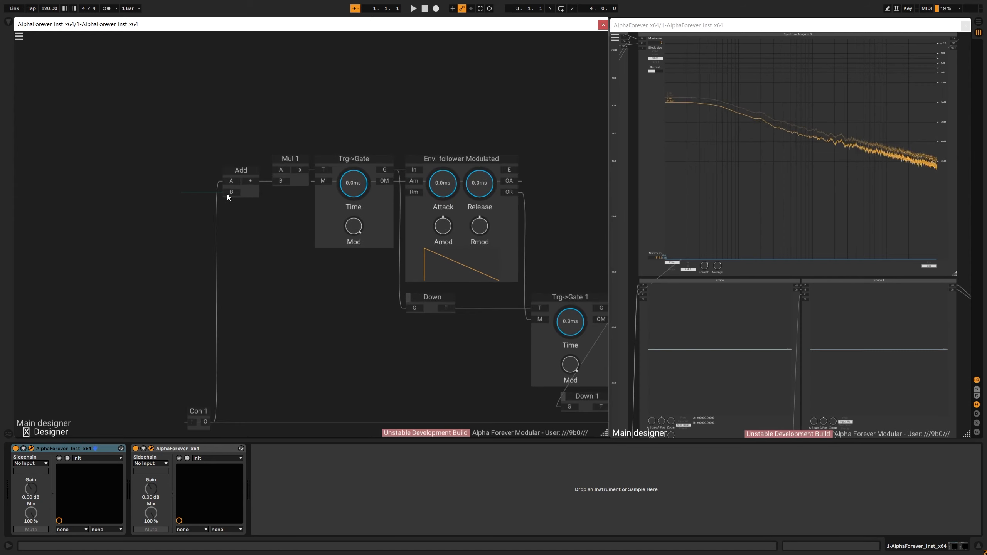
Add an input module feeding Mul 1's A input, place it before Add, and rename it G
{"action": "double_click", "coordinate": [279, 168]}
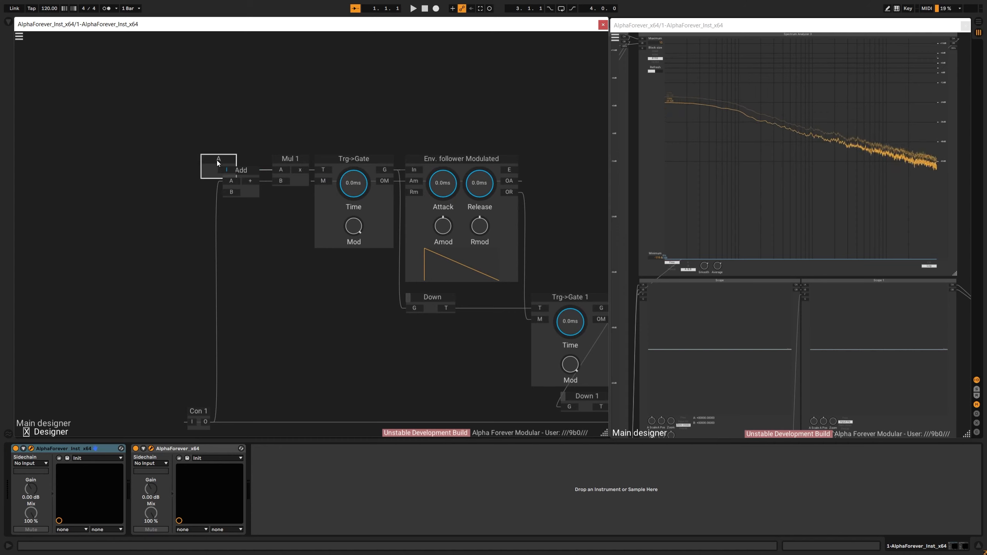
{"action": "left_click_drag", "start_coordinate": [216, 161], "coordinate": [168, 160]}
{"action": "double_click", "coordinate": [168, 160]}
{"action": "type", "text": "G"}
{"action": "left_click", "coordinate": [158, 235]}
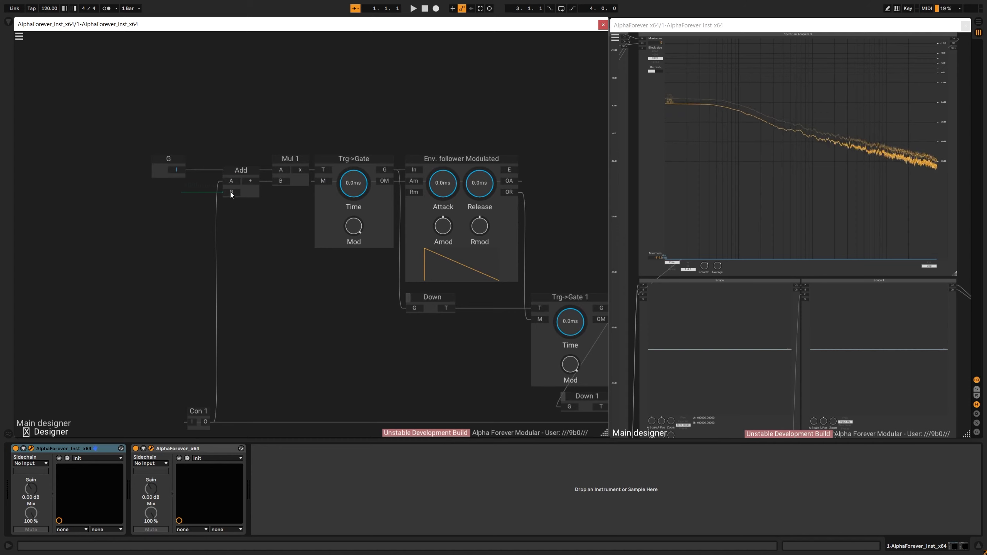
Add an input module feeding Add's B input beneath G, and rename it T
{"action": "double_click", "coordinate": [171, 183]}
{"action": "type", "text": "T"}
{"action": "left_click", "coordinate": [225, 249]}
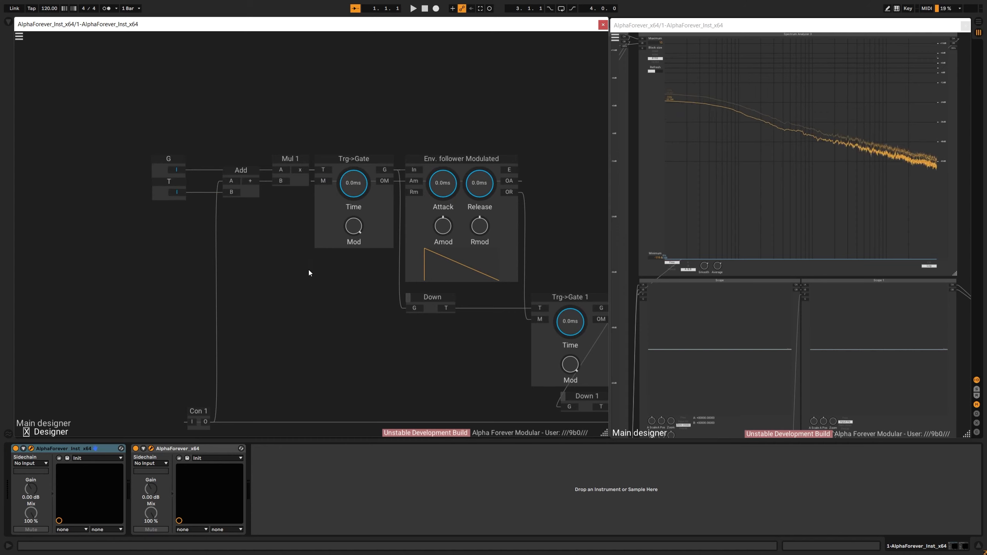
{"action": "left_click_drag", "start_coordinate": [309, 271], "coordinate": [260, 294]}
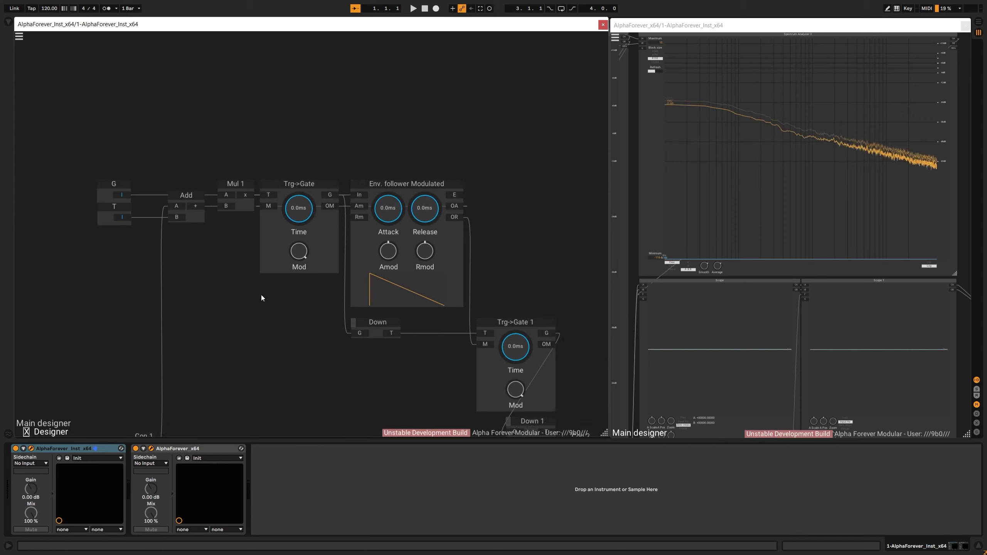
Add input modules for the envelope follower's Am and Rm inputs and stack them above the Trg->Gate module
{"action": "double_click", "coordinate": [358, 206]}
{"action": "double_click", "coordinate": [359, 216]}
{"action": "left_click_drag", "start_coordinate": [297, 195], "coordinate": [297, 80]}
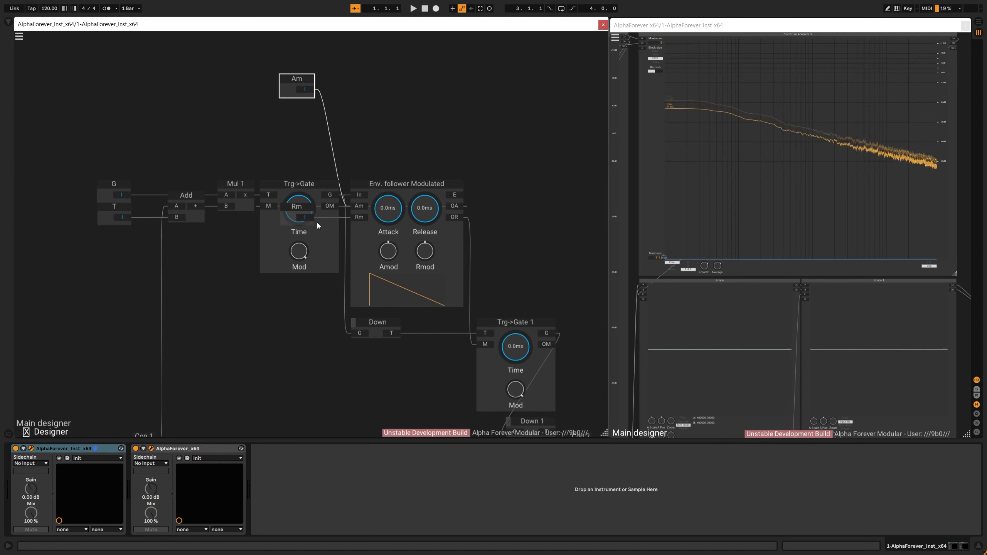
{"action": "left_click_drag", "start_coordinate": [303, 215], "coordinate": [320, 97]}
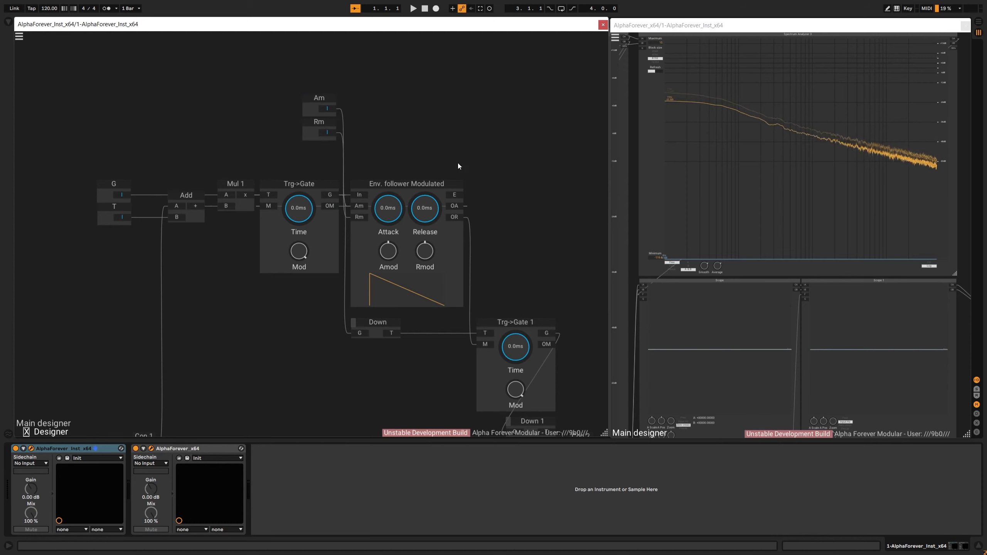
Add an output module on the envelope follower's E output and return to the Main designer
{"action": "double_click", "coordinate": [455, 195]}
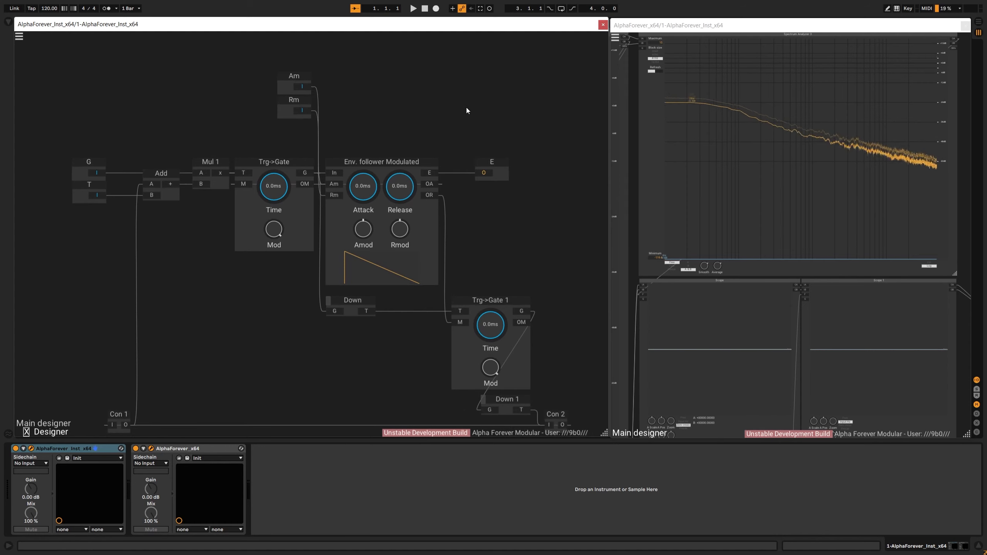
{"action": "left_click_drag", "start_coordinate": [468, 107], "coordinate": [449, 114]}
{"action": "double_click", "coordinate": [449, 114]}
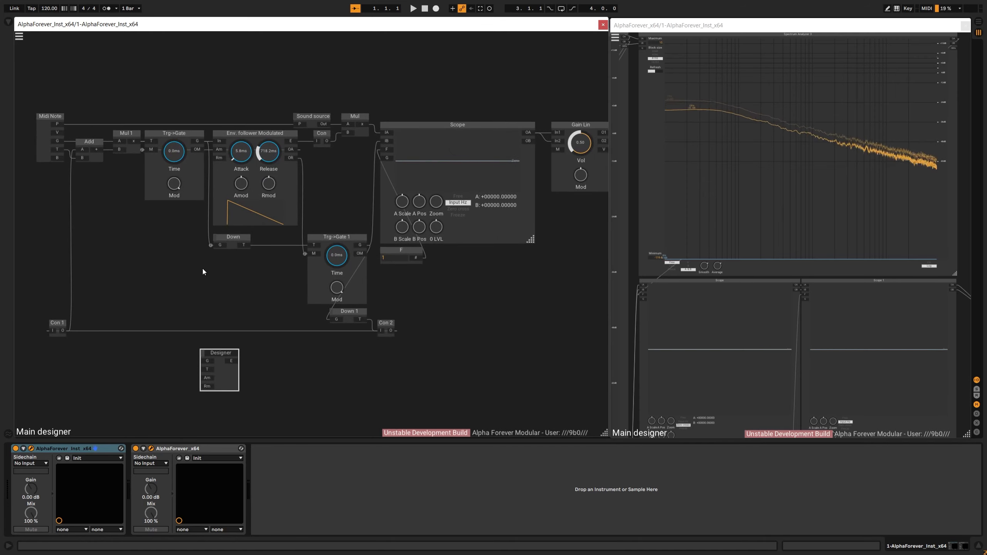
Delete the original loop modules from Add through Con 2, keeping Midi Note, Sound source, Con, Mul and the Designer module
{"action": "left_click_drag", "start_coordinate": [73, 127], "coordinate": [323, 322]}
{"action": "key", "text": "Delete"}
{"action": "left_click", "coordinate": [358, 282]}
{"action": "key", "text": "Delete"}
{"action": "left_click", "coordinate": [349, 310]}
{"action": "key", "text": "Delete"}
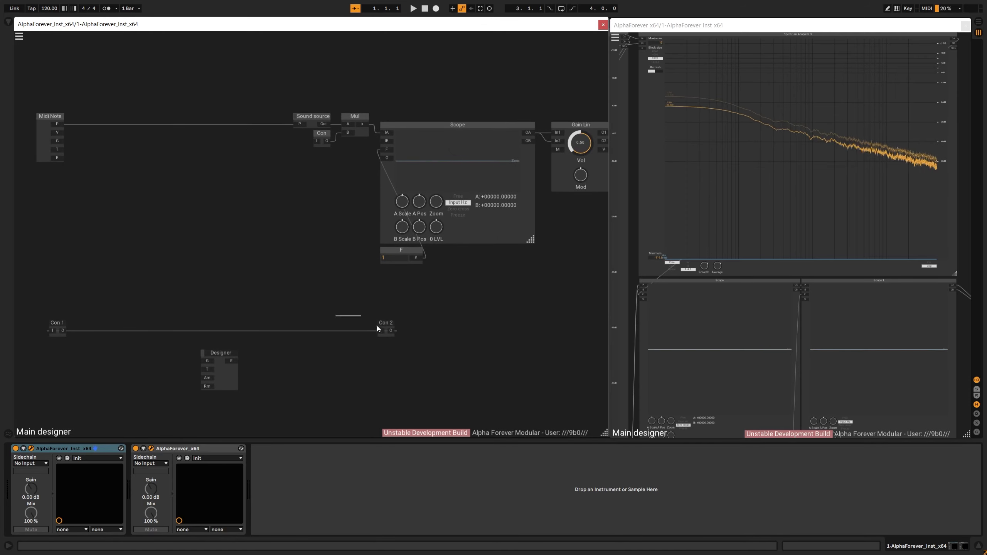
{"action": "left_click", "coordinate": [384, 325]}
{"action": "key", "text": "Delete"}
{"action": "left_click", "coordinate": [49, 330]}
{"action": "key", "text": "Delete"}
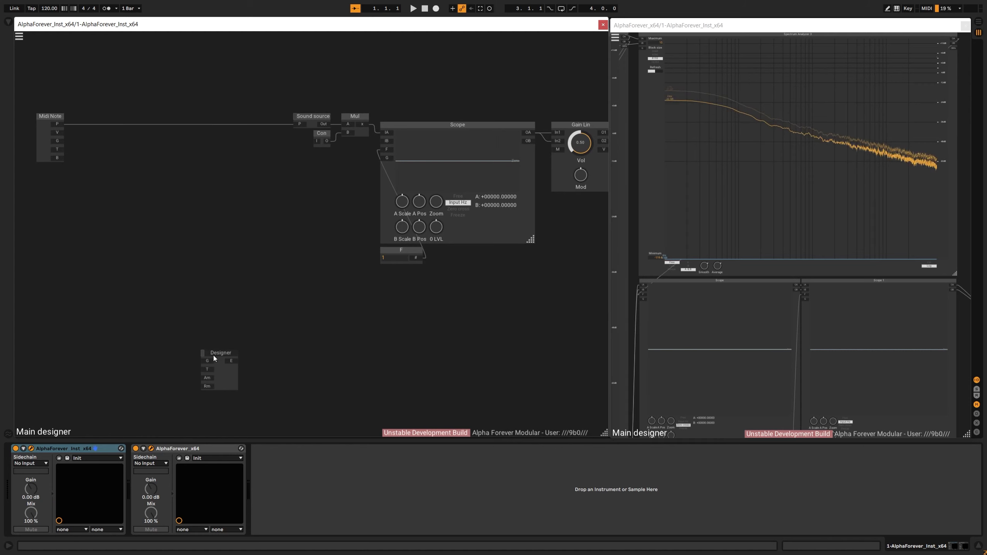
Place Designer after Midi Note, connect Midi Note's G and T to its inputs and its E to Con, and bring Midi Note closer
{"action": "left_click_drag", "start_coordinate": [214, 357], "coordinate": [202, 128]}
{"action": "left_click_drag", "start_coordinate": [55, 139], "coordinate": [248, 136]}
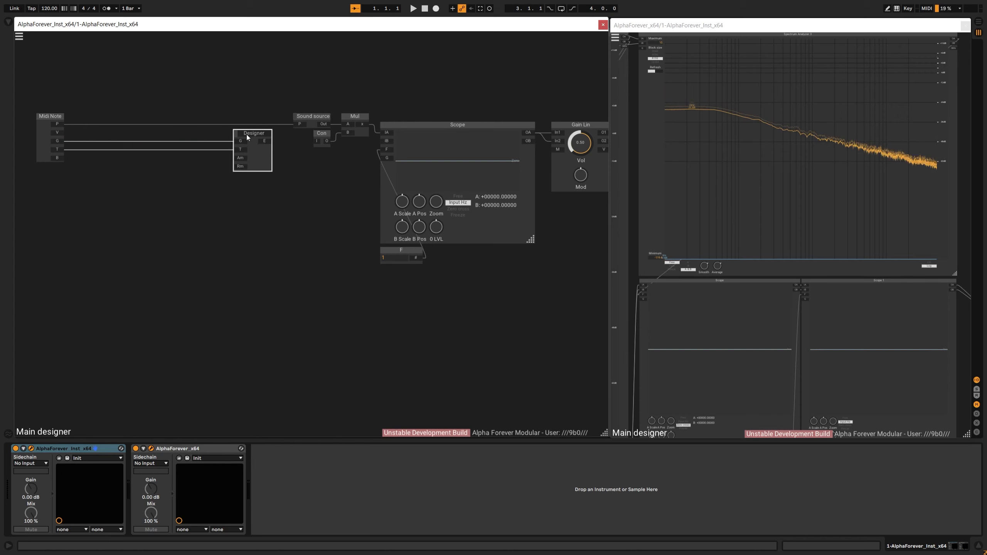
{"action": "left_click_drag", "start_coordinate": [316, 142], "coordinate": [316, 142]}
{"action": "left_click_drag", "start_coordinate": [42, 117], "coordinate": [181, 117]}
{"action": "scroll", "coordinate": [256, 103], "scroll_direction": "up", "scroll_amount": 3}
Rename the Designer module as Loop
{"action": "double_click", "coordinate": [264, 147]}
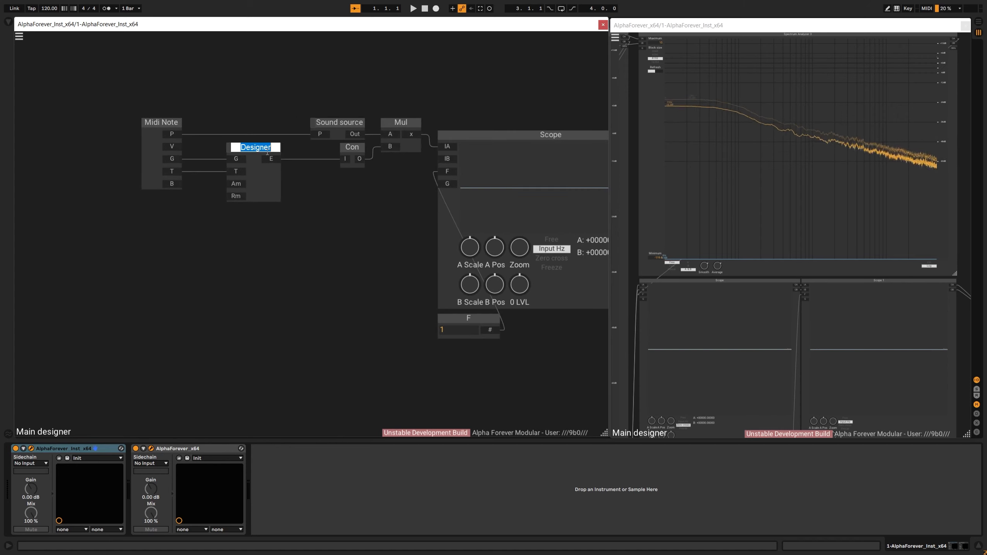
{"action": "type", "text": "Loop"}
{"action": "key", "text": "Return"}
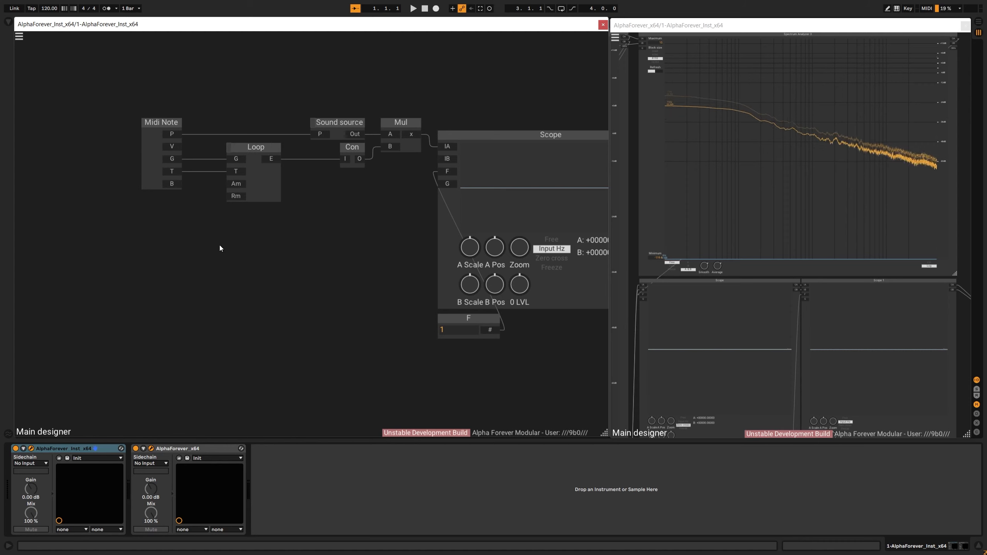
Create knob controls for Loop's Am and Rm inputs and place them side by side below Midi Note
{"action": "double_click", "coordinate": [234, 186]}
{"action": "left_click_drag", "start_coordinate": [208, 180], "coordinate": [140, 212]}
{"action": "double_click", "coordinate": [233, 198]}
{"action": "left_click_drag", "start_coordinate": [205, 193], "coordinate": [194, 209]}
Set the maximum of both the Am and Rm knobs to 2000
{"action": "double_click", "coordinate": [95, 274]}
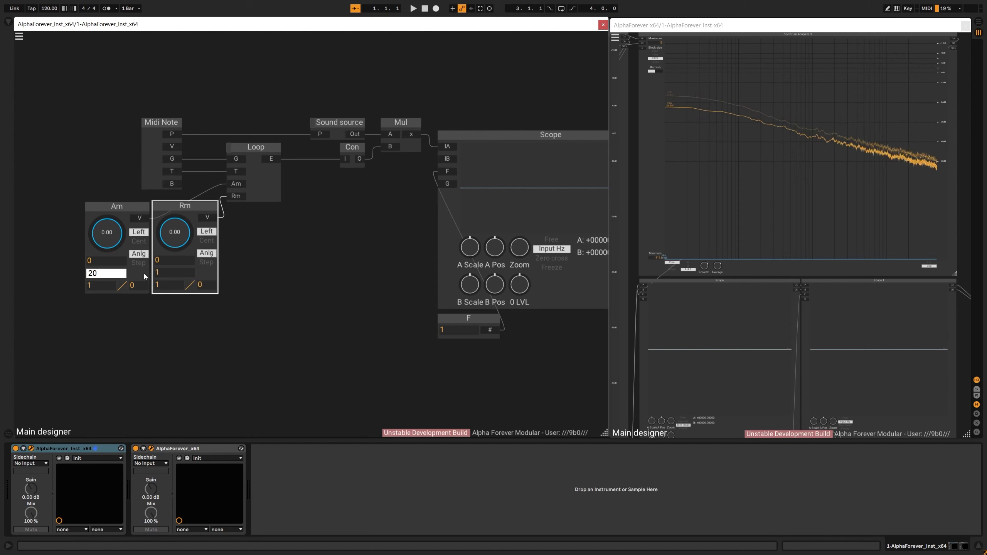
{"action": "type", "text": "2000"}
{"action": "double_click", "coordinate": [163, 272]}
{"action": "type", "text": "2000"}
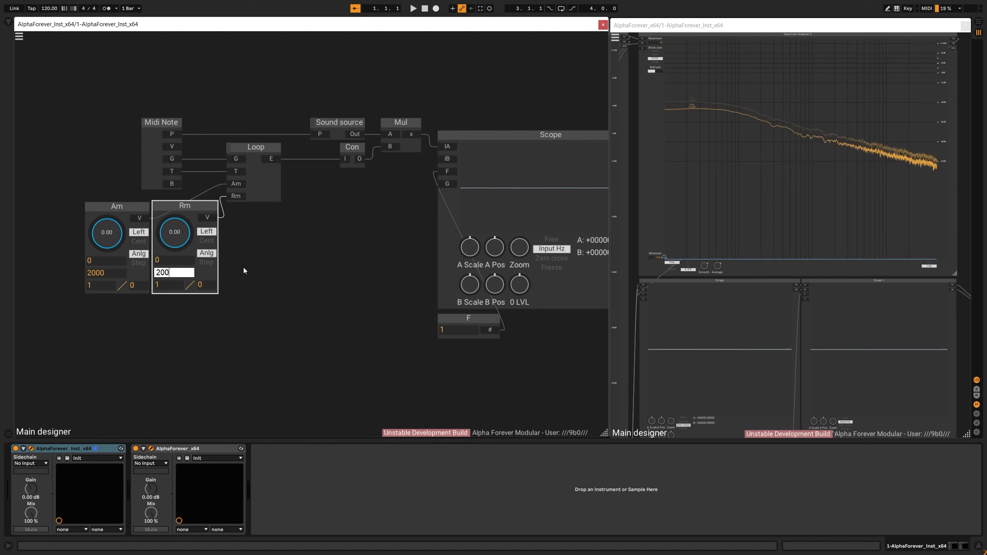
{"action": "left_click", "coordinate": [244, 267]}
Test the loop with Rm at 456 and Am at 200 and 40, and inspect the modules inside Loop
{"action": "left_click_drag", "start_coordinate": [113, 244], "coordinate": [170, 242]}
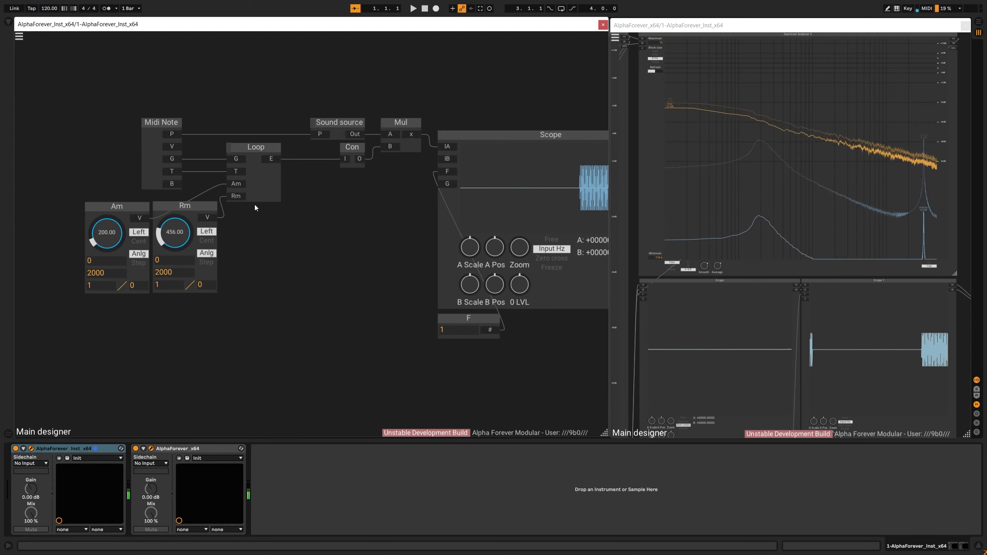
{"action": "double_click", "coordinate": [271, 186]}
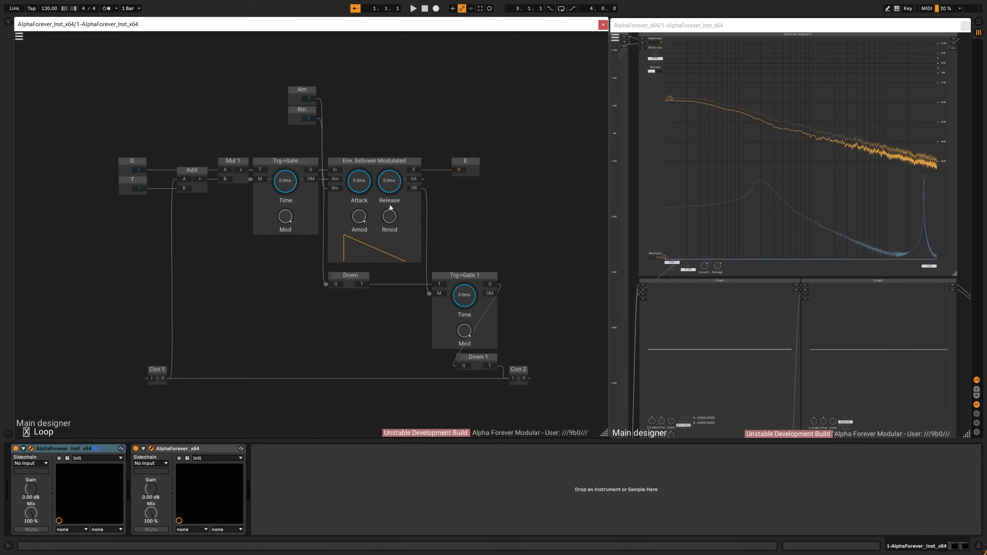
{"action": "double_click", "coordinate": [400, 103]}
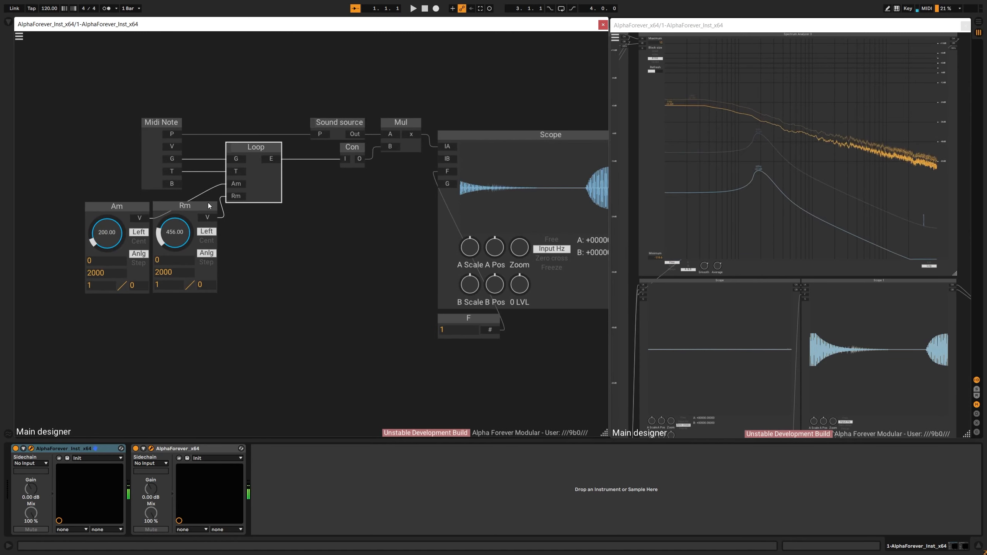
{"action": "left_click_drag", "start_coordinate": [107, 233], "coordinate": [97, 286]}
Set the curve of both the Am and Rm knobs to 2, and tune Am to about 16 and Rm to about 133
{"action": "left_click", "coordinate": [98, 286]}
{"action": "type", "text": "2"}
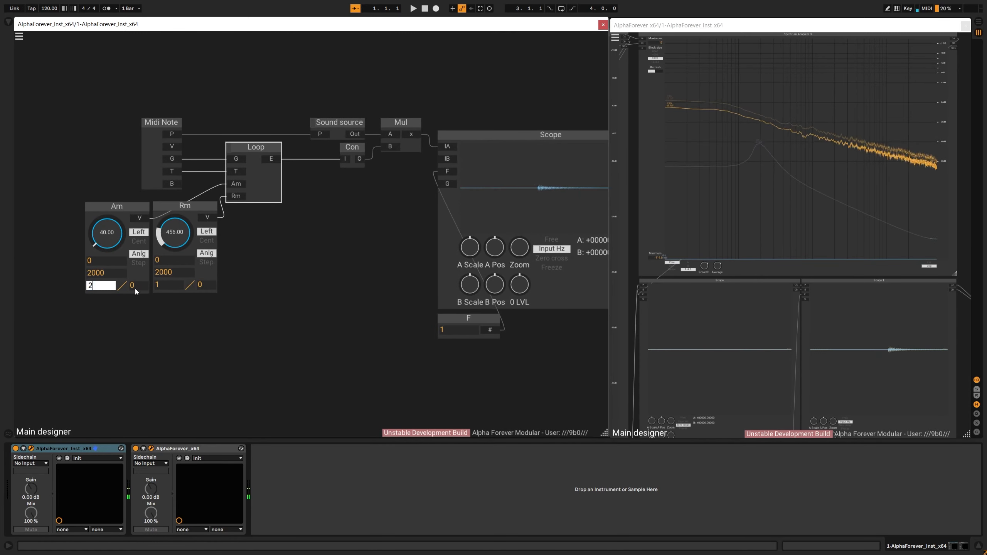
{"action": "key", "text": "Return"}
{"action": "left_click", "coordinate": [168, 287]}
{"action": "type", "text": "2"}
{"action": "key", "text": "Return"}
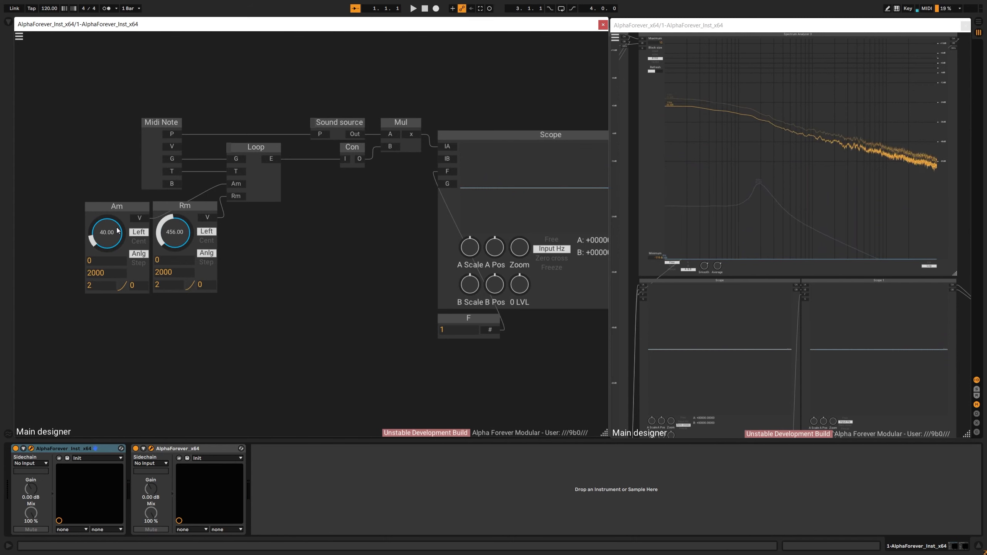
{"action": "left_click_drag", "start_coordinate": [112, 233], "coordinate": [111, 243]}
{"action": "left_click_drag", "start_coordinate": [168, 223], "coordinate": [169, 259]}
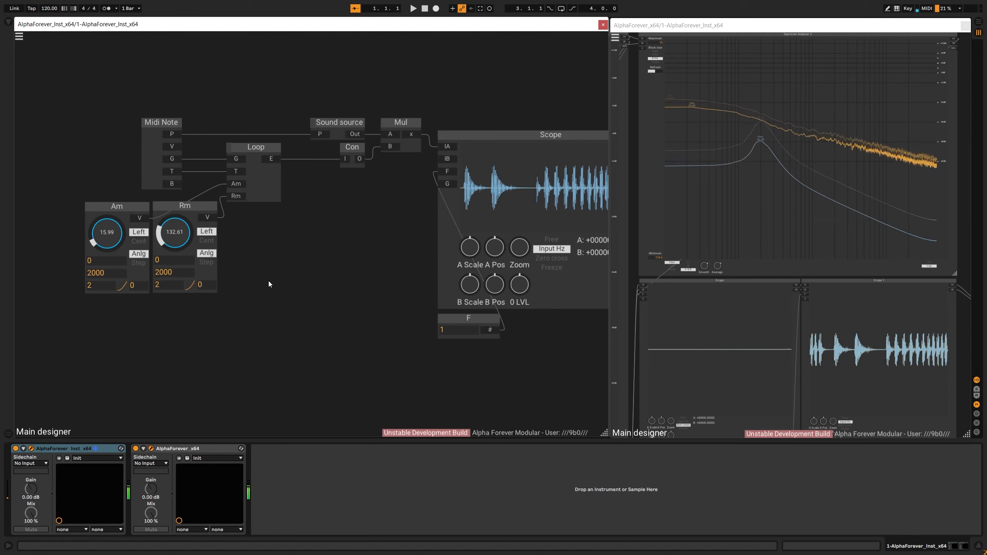
Rearrange the Am and Rm knobs side by side ahead of Midi Note, and move Midi Note next to Loop
{"action": "left_click_drag", "start_coordinate": [299, 254], "coordinate": [421, 271]}
{"action": "left_click_drag", "start_coordinate": [251, 227], "coordinate": [222, 208]}
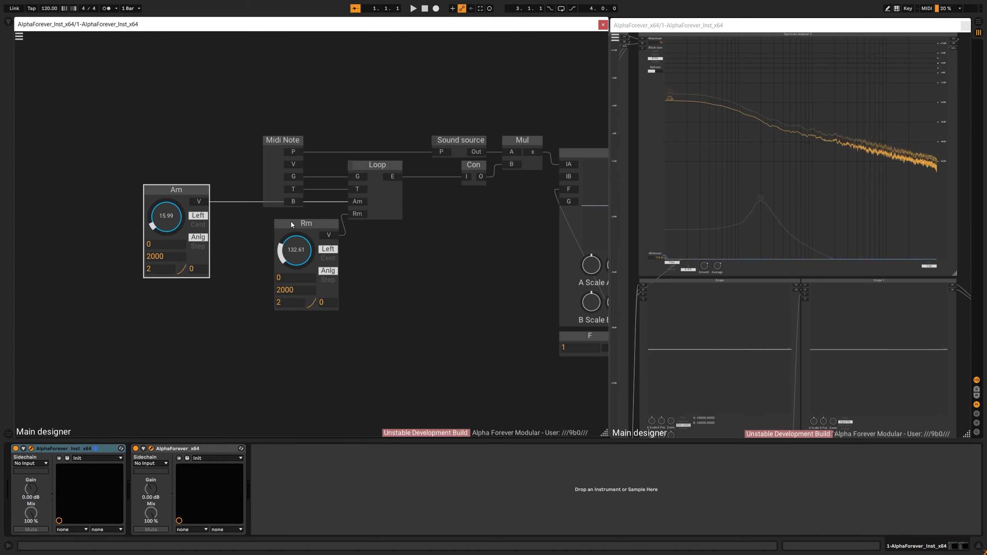
{"action": "left_click_drag", "start_coordinate": [295, 223], "coordinate": [241, 211]}
{"action": "left_click_drag", "start_coordinate": [286, 140], "coordinate": [337, 139]}
{"action": "left_click_drag", "start_coordinate": [316, 103], "coordinate": [266, 122]}
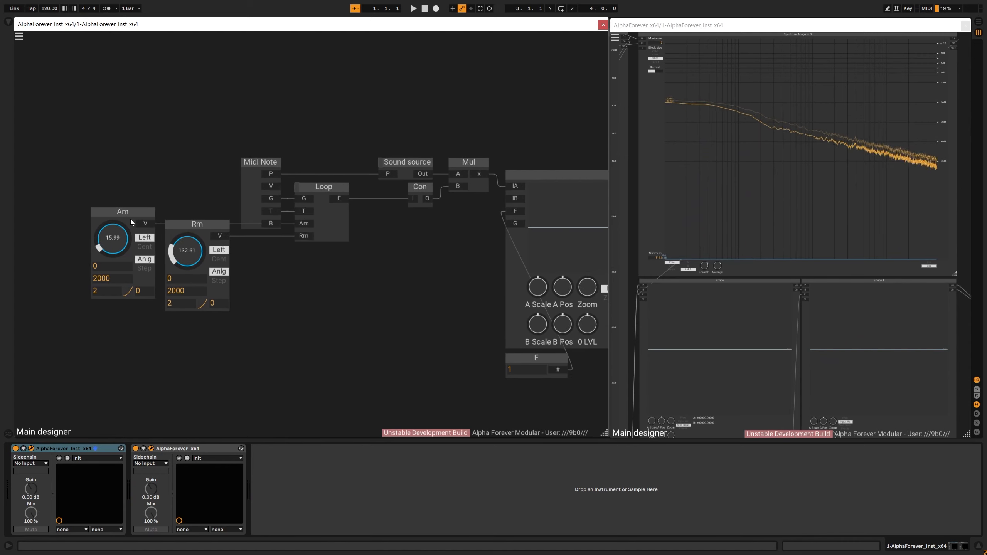
{"action": "scroll", "coordinate": [168, 226], "scroll_direction": "up", "scroll_amount": 1}
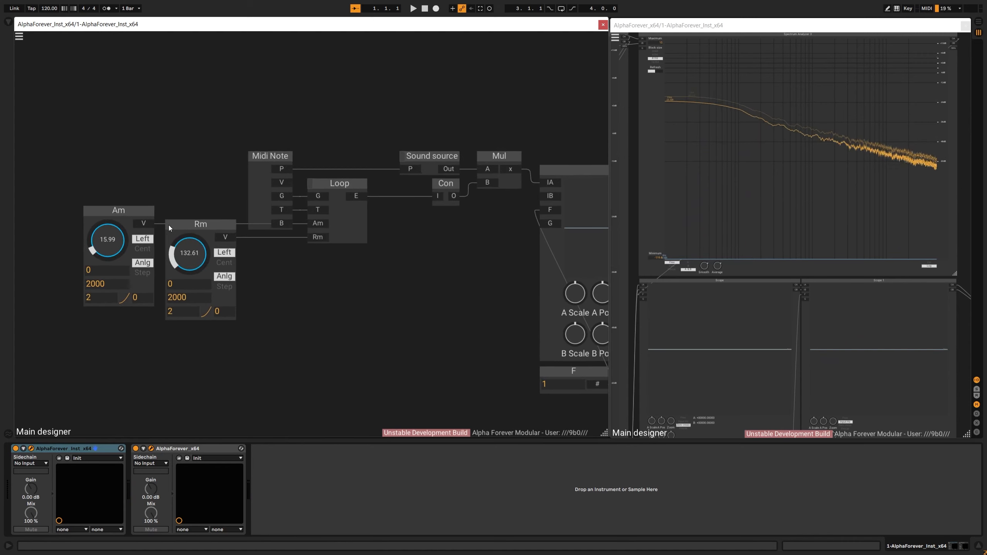
Duplicate the Loop module and place the copy directly beneath the original
{"action": "left_click", "coordinate": [344, 215]}
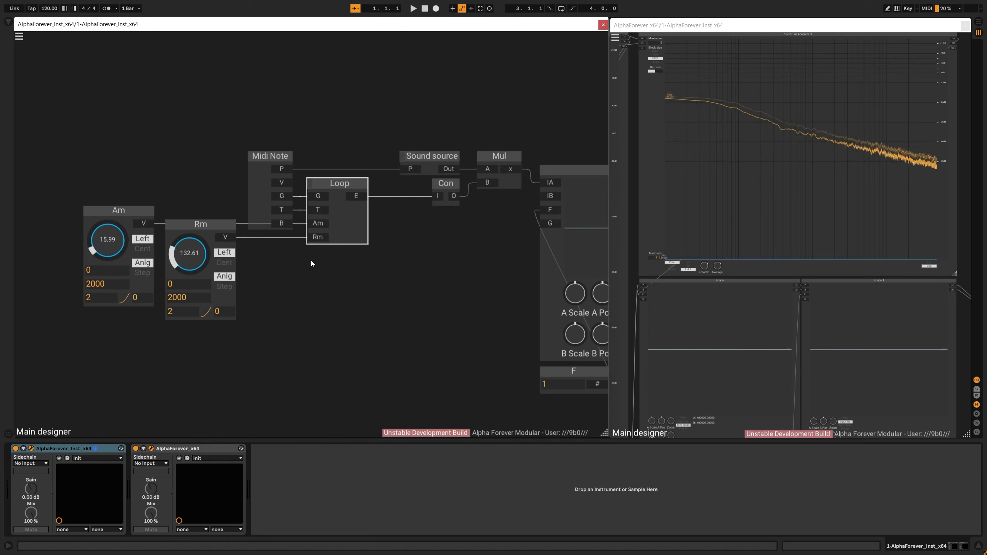
{"action": "key", "text": "ctrl+v"}
{"action": "left_click", "coordinate": [339, 236], "text": "shift"}
{"action": "key", "text": "l"}
{"action": "left_click", "coordinate": [411, 265]}
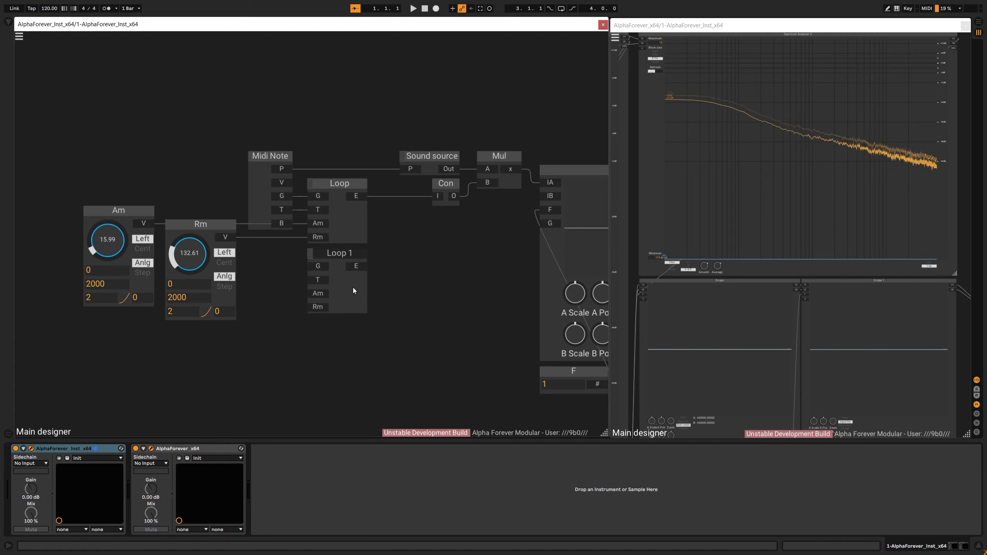
Open Loop 1, rename its Am input module as F, and move it away from the Rm module
{"action": "double_click", "coordinate": [353, 290]}
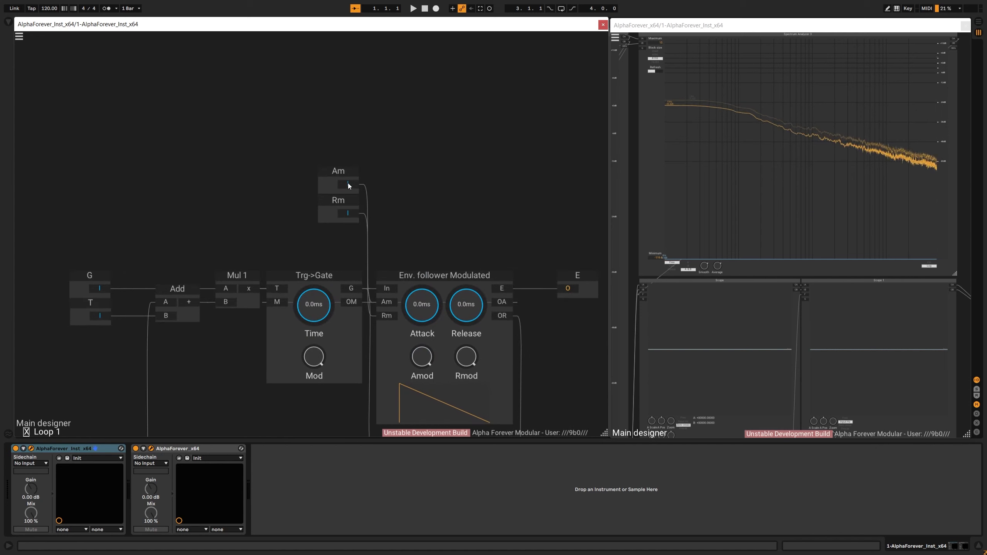
{"action": "type", "text": "F"}
{"action": "key", "text": "Return"}
{"action": "left_click_drag", "start_coordinate": [347, 172], "coordinate": [250, 172]}
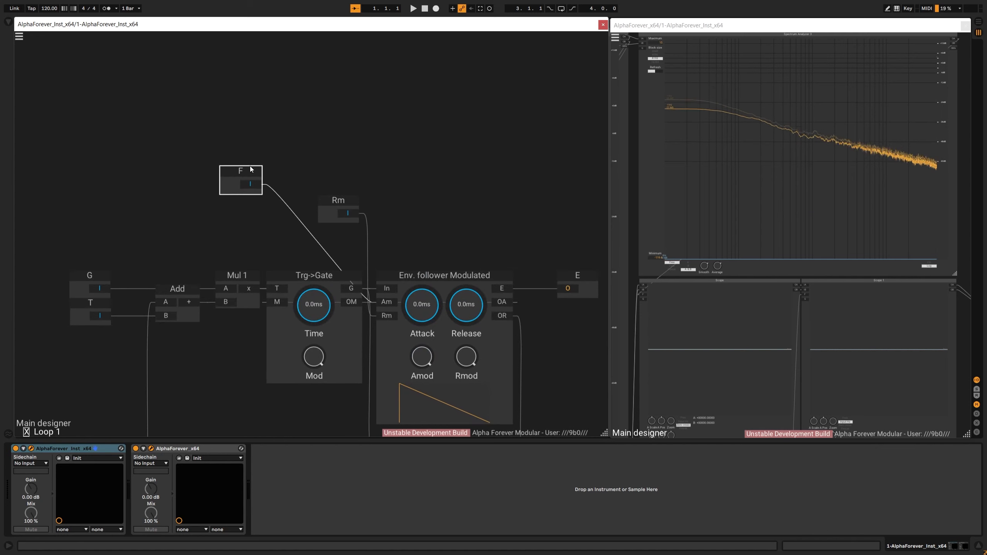
Move the Rm input module beneath F and rename it A/R
{"action": "left_click", "coordinate": [355, 200]}
{"action": "left_click_drag", "start_coordinate": [355, 200], "coordinate": [253, 211]}
{"action": "key", "text": "F2"}
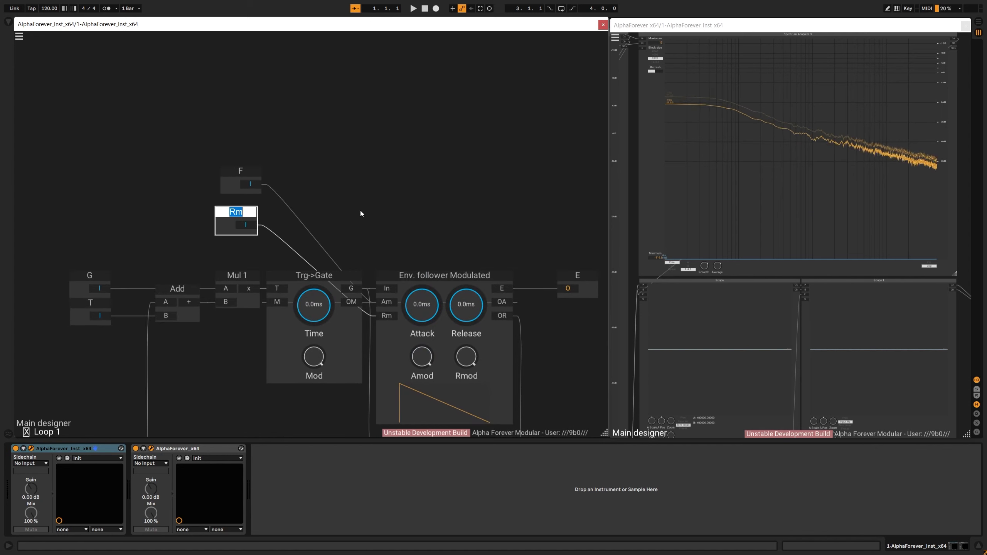
{"action": "type", "text": "A/R"}
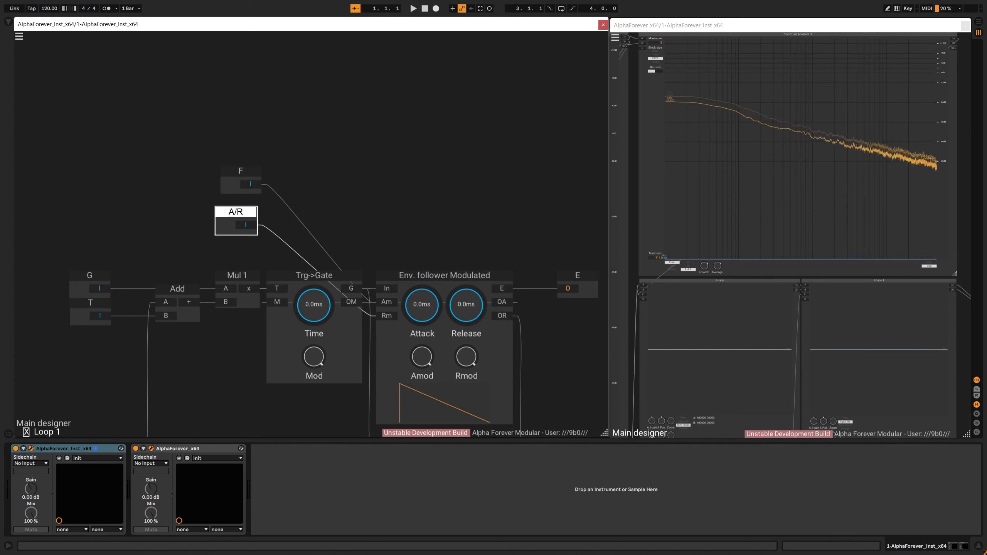
{"action": "key", "text": "Return"}
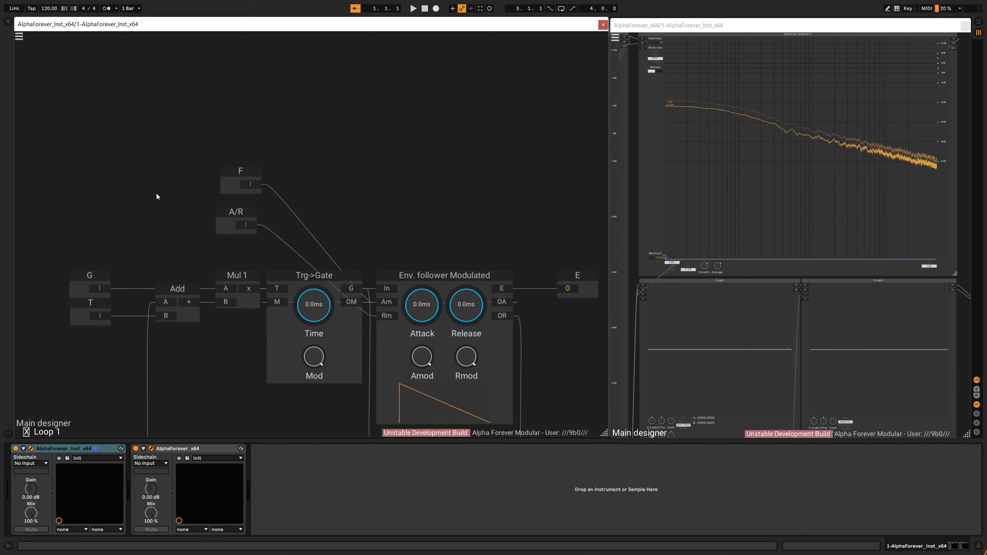
Align the F and A/R input modules with each other and move the pair farther above Mul 1
{"action": "left_click_drag", "start_coordinate": [122, 144], "coordinate": [339, 258]}
{"action": "key", "text": "Right"}
{"action": "left_click", "coordinate": [344, 225]}
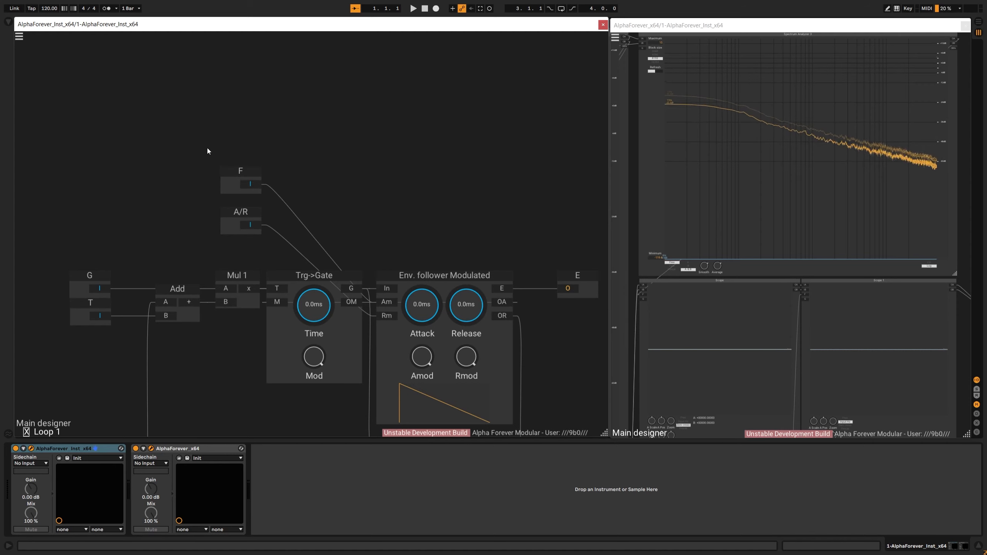
{"action": "left_click_drag", "start_coordinate": [207, 149], "coordinate": [302, 244]}
{"action": "left_click_drag", "start_coordinate": [248, 214], "coordinate": [237, 176]}
{"action": "left_click", "coordinate": [350, 183]}
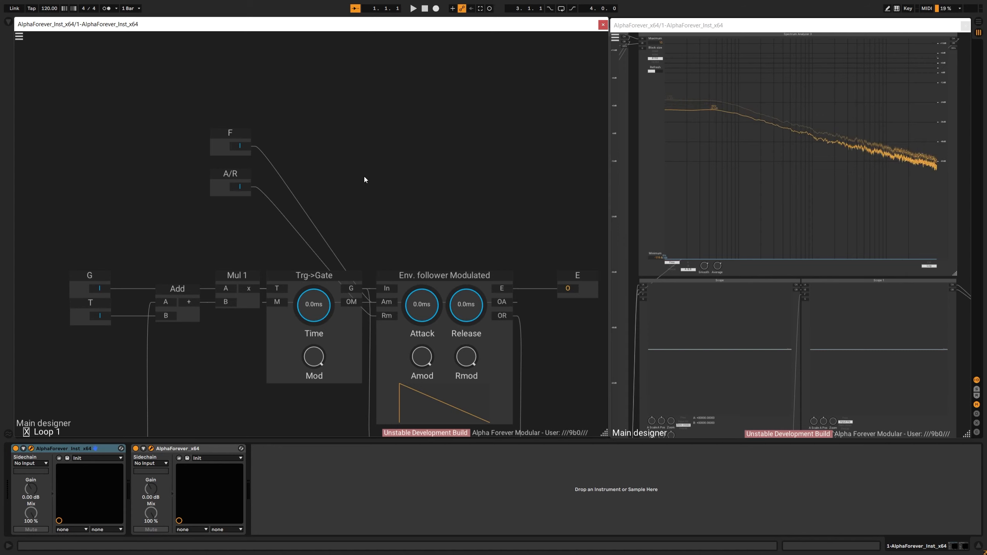
Insert an Hz->ms conversion module after the F input and place it close beside F
{"action": "right_click", "coordinate": [245, 146]}
{"action": "type", "text": "ms"}
{"action": "mouse_move", "coordinate": [256, 170]}
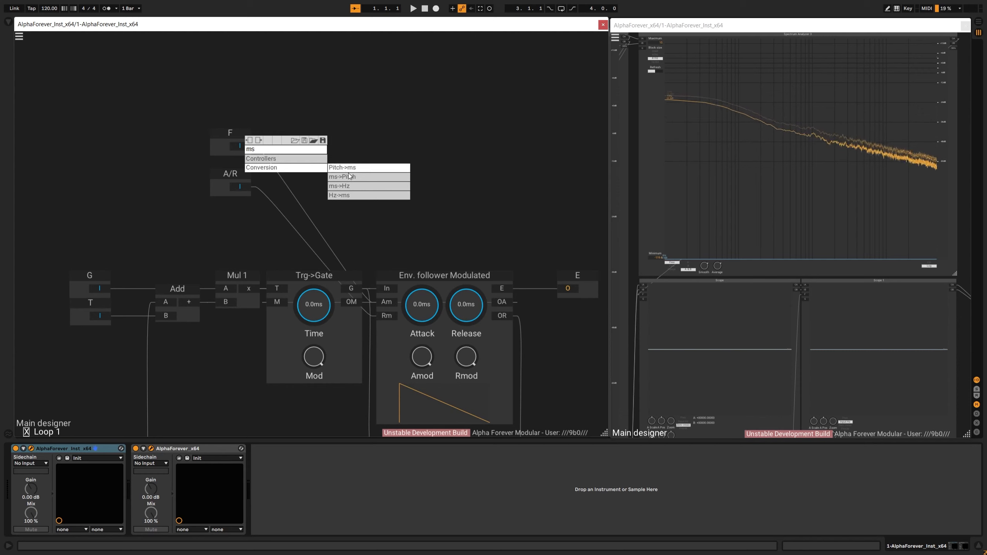
{"action": "left_click", "coordinate": [343, 197]}
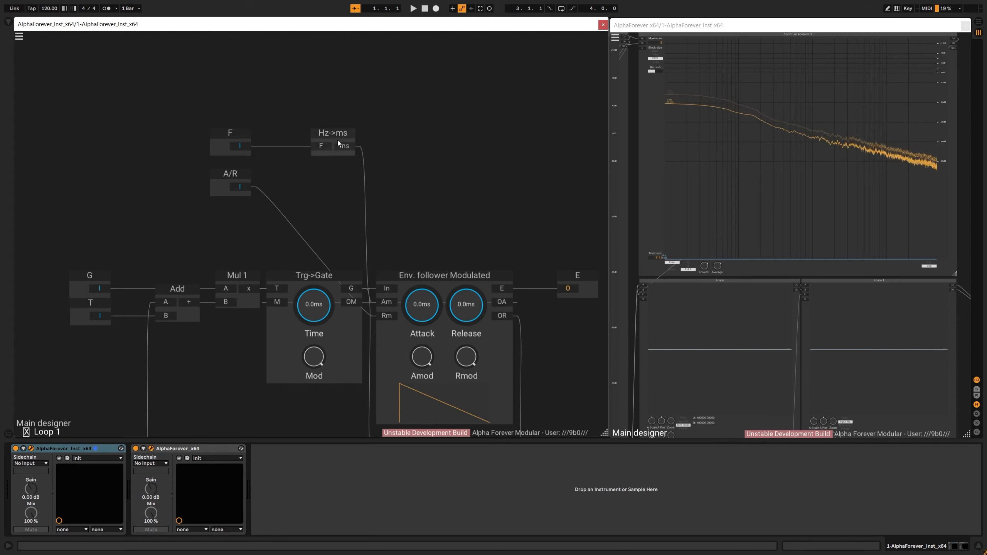
{"action": "left_click_drag", "start_coordinate": [337, 135], "coordinate": [288, 134]}
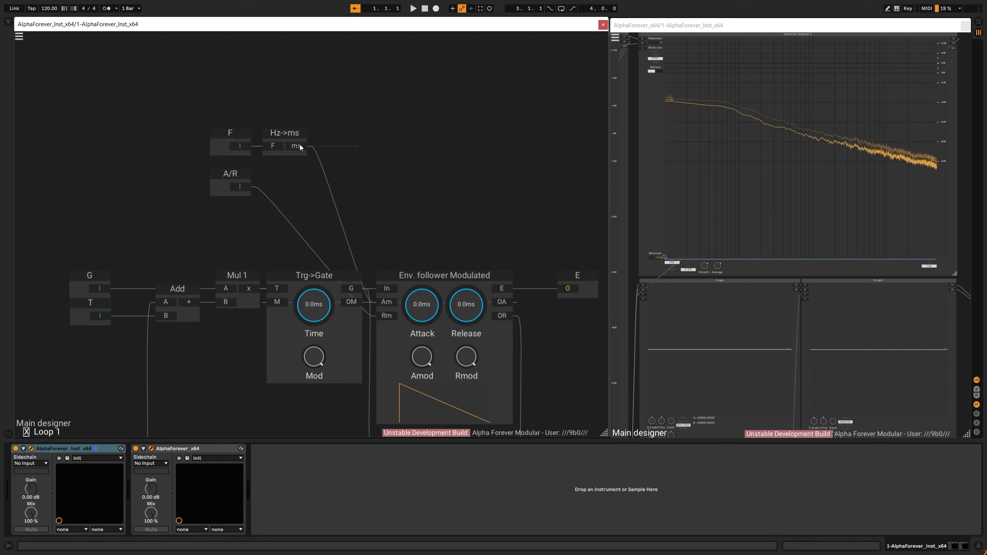
Insert a Mul module after Hz->ms and connect the A/R input to its B input
{"action": "right_click", "coordinate": [299, 146]}
{"action": "type", "text": "mu"}
{"action": "mouse_move", "coordinate": [373, 159]}
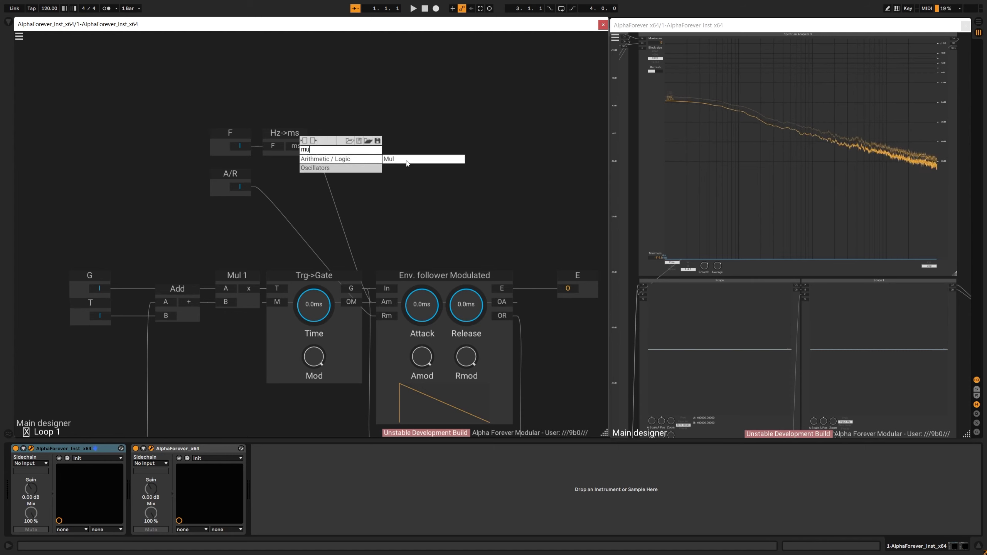
{"action": "left_click", "coordinate": [407, 164]}
{"action": "left_click_drag", "start_coordinate": [249, 187], "coordinate": [336, 135]}
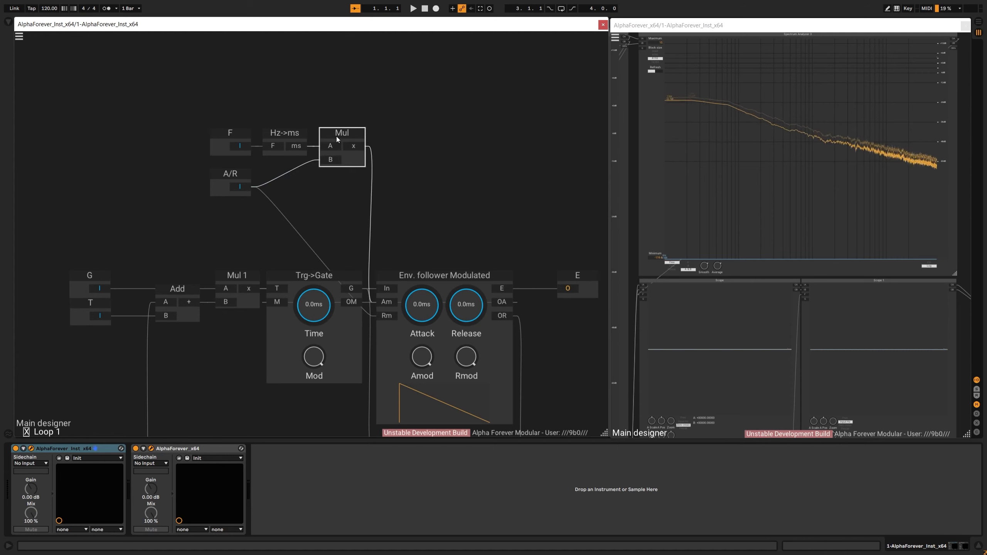
Insert a 1-X module fed by the A/R input and place it directly beside A/R
{"action": "right_click", "coordinate": [287, 187]}
{"action": "type", "text": "1"}
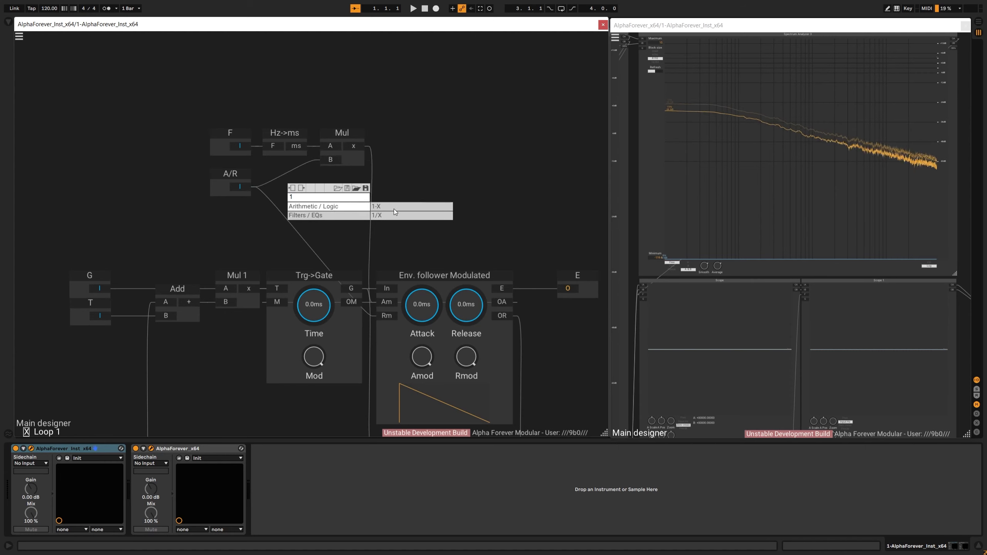
{"action": "left_click", "coordinate": [394, 207]}
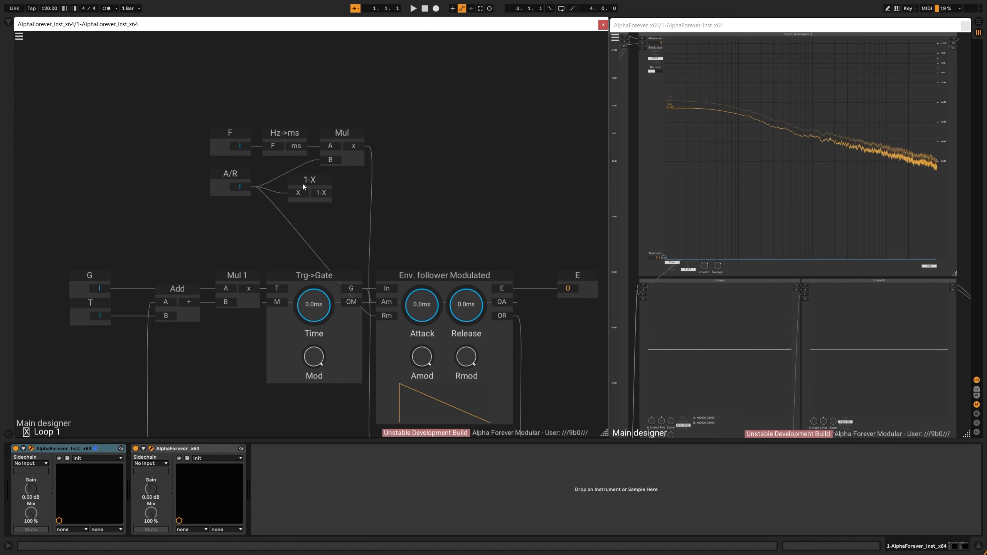
{"action": "left_click_drag", "start_coordinate": [303, 187], "coordinate": [286, 181]}
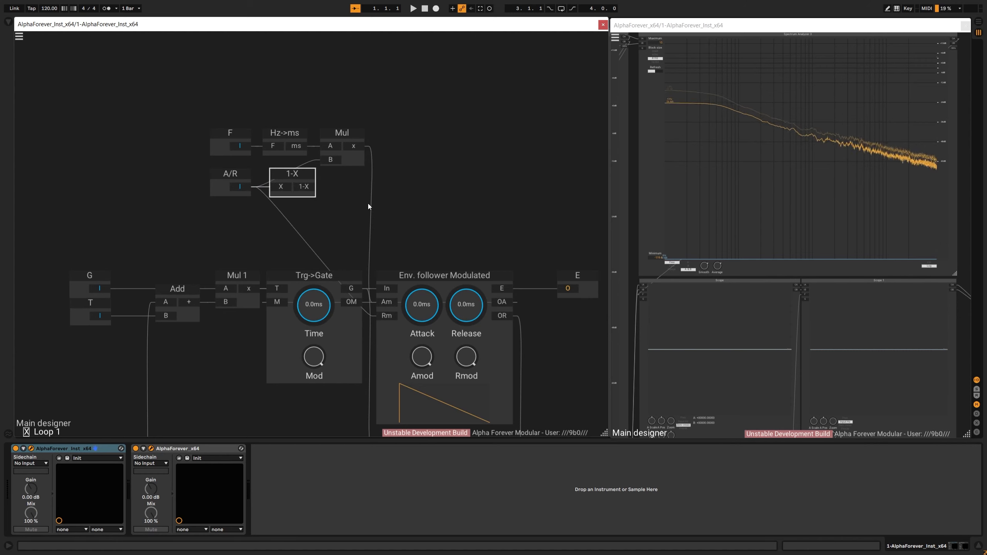
Insert a second Mul module, connect Hz->ms to A and 1-X to B, and route its output to the envelope follower's Rm
{"action": "right_click", "coordinate": [329, 174]}
{"action": "type", "text": "mul"}
{"action": "key", "text": "Return"}
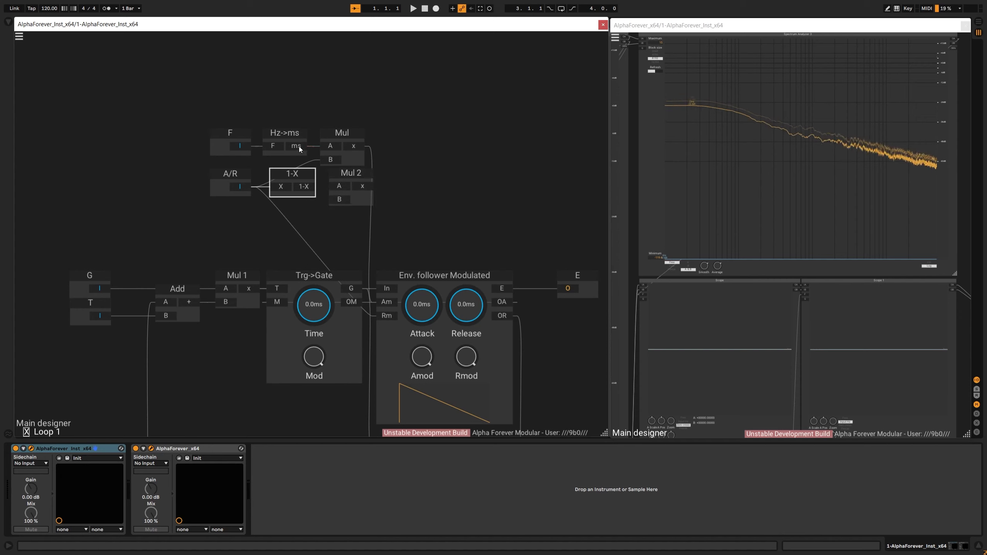
{"action": "left_click", "coordinate": [376, 193]}
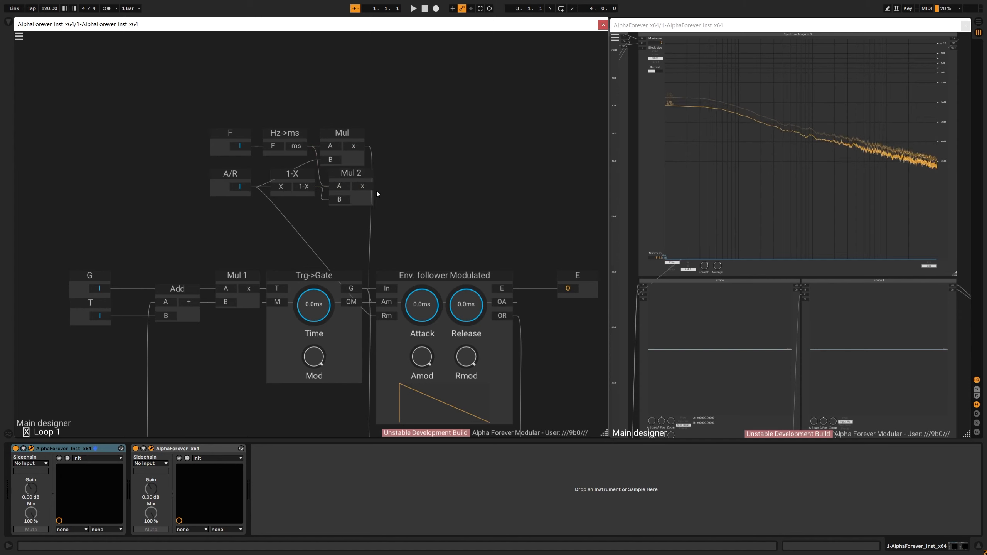
{"action": "left_click_drag", "start_coordinate": [361, 189], "coordinate": [382, 315]}
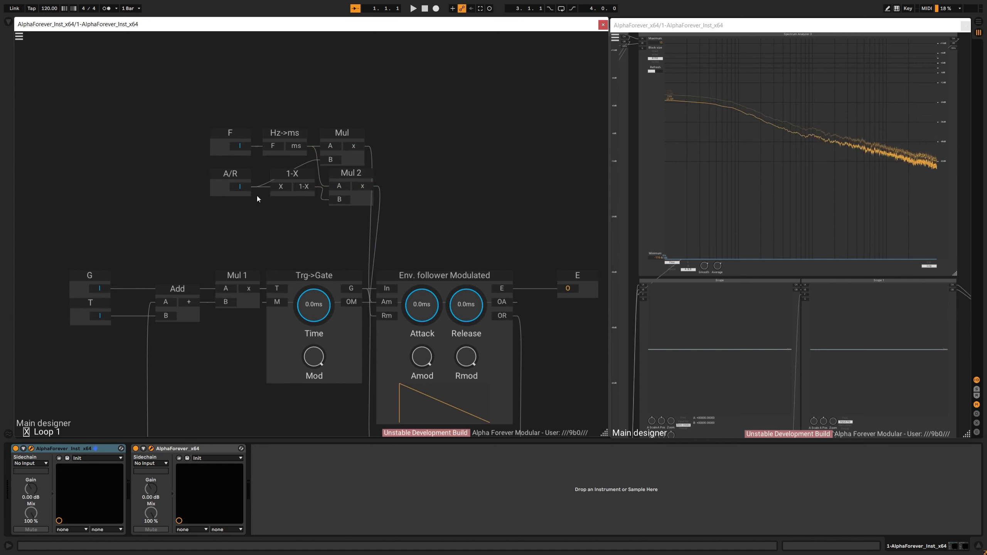
Move F, A/R, Hz->ms and 1-X away from the Mul modules, with 1-X level with Mul 2's B and A/R tucked under F
{"action": "left_click_drag", "start_coordinate": [237, 133], "coordinate": [326, 221]}
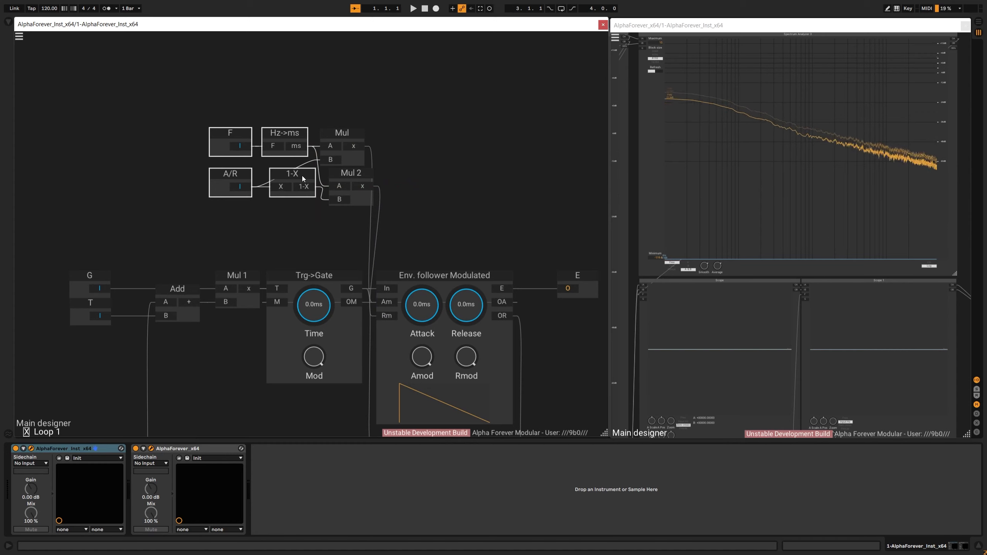
{"action": "left_click_drag", "start_coordinate": [303, 176], "coordinate": [268, 186]}
{"action": "left_click", "coordinate": [268, 201]}
{"action": "left_click_drag", "start_coordinate": [204, 176], "coordinate": [204, 150]}
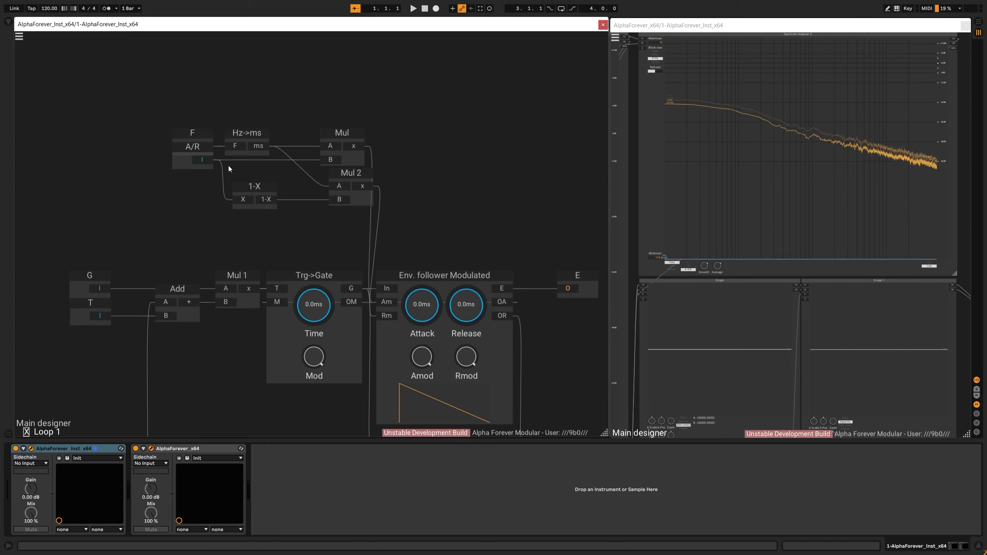
Align Mul and Mul 2 in one column and shift the pair slightly toward Hz->ms
{"action": "left_click_drag", "start_coordinate": [300, 235], "coordinate": [393, 99]}
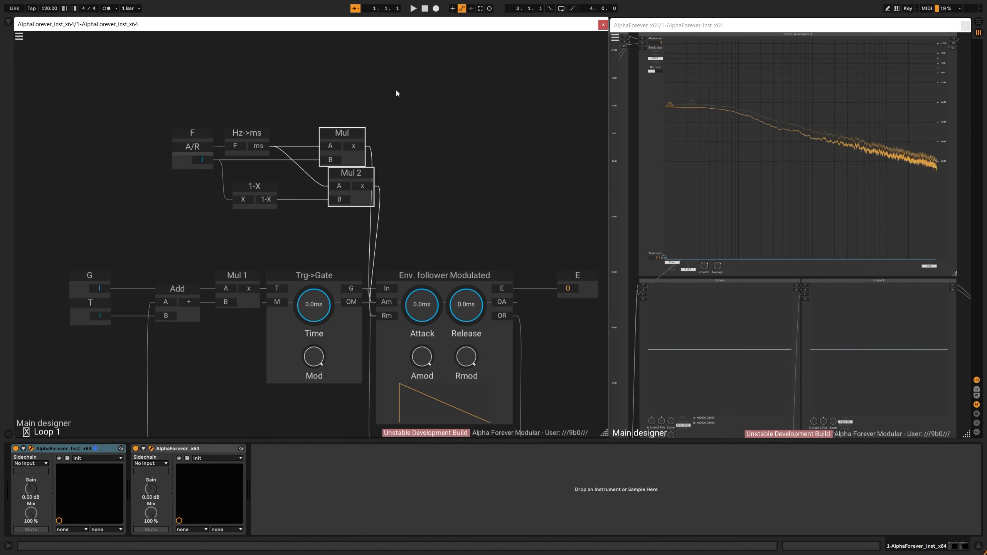
{"action": "key", "text": "l"}
{"action": "left_click_drag", "start_coordinate": [347, 137], "coordinate": [341, 134]}
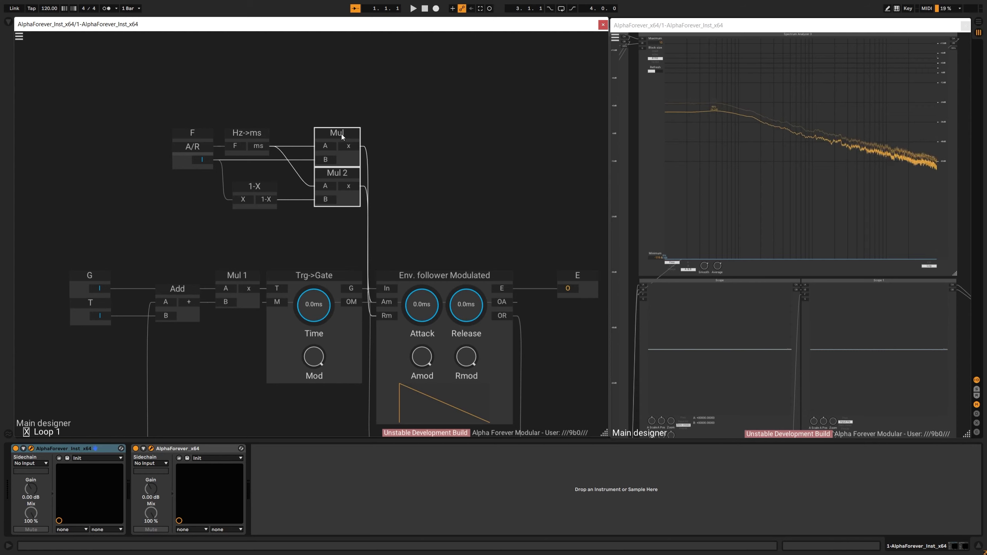
Separate F from A/R horizontally, and move F, A/R, Hz->ms and 1-X together closer to the Mul modules
{"action": "left_click_drag", "start_coordinate": [144, 109], "coordinate": [300, 237]}
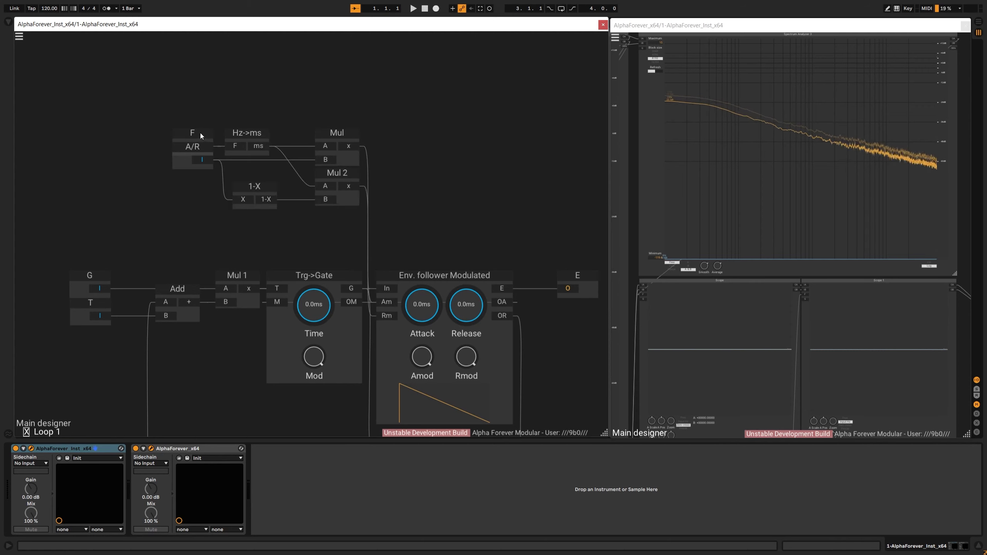
{"action": "left_click_drag", "start_coordinate": [201, 133], "coordinate": [140, 125]}
{"action": "left_click_drag", "start_coordinate": [303, 227], "coordinate": [302, 227]}
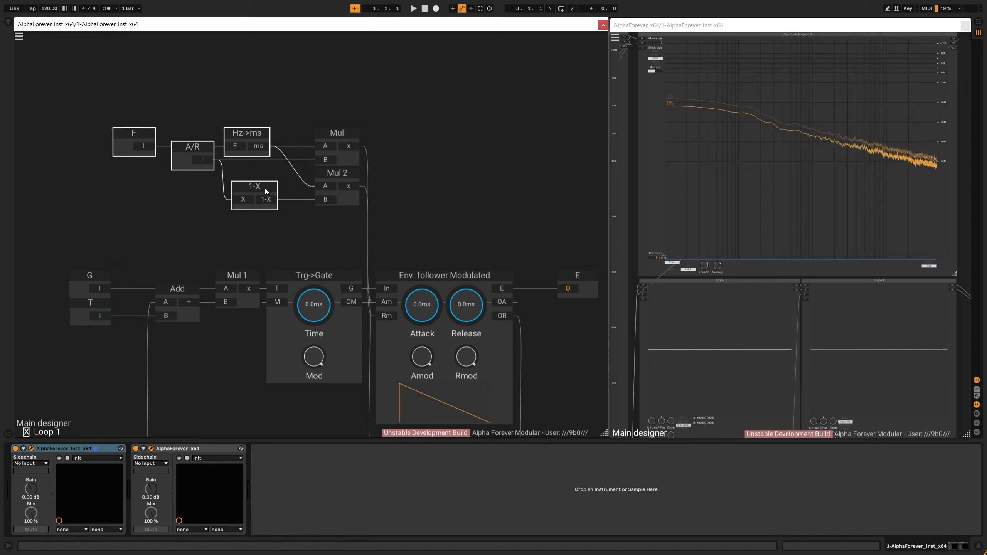
{"action": "left_click_drag", "start_coordinate": [265, 188], "coordinate": [291, 190]}
{"action": "left_click", "coordinate": [440, 192]}
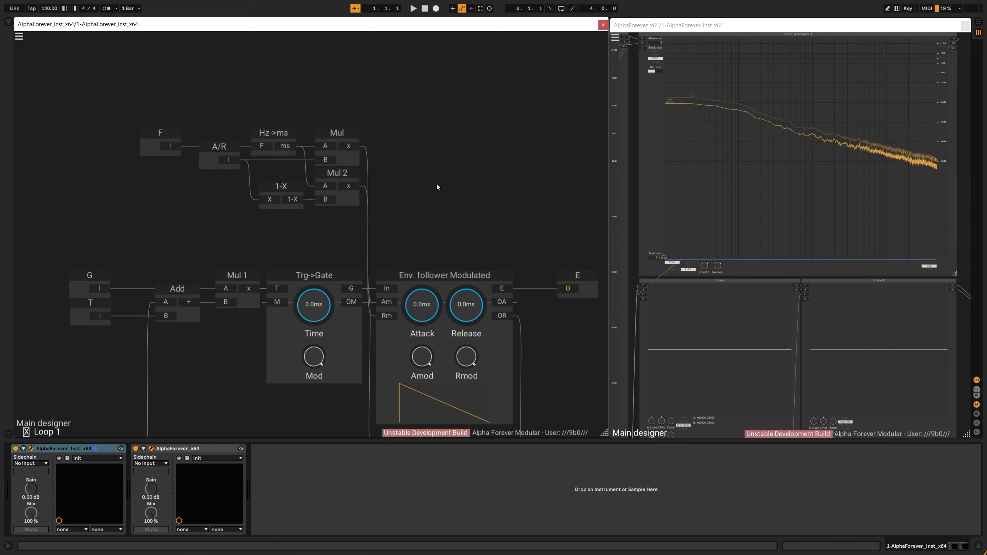
Return to the main patch, wire Midi Note's G and T into Loop 1, and connect Loop 1's E output to Con instead of Loop's
{"action": "double_click", "coordinate": [437, 183]}
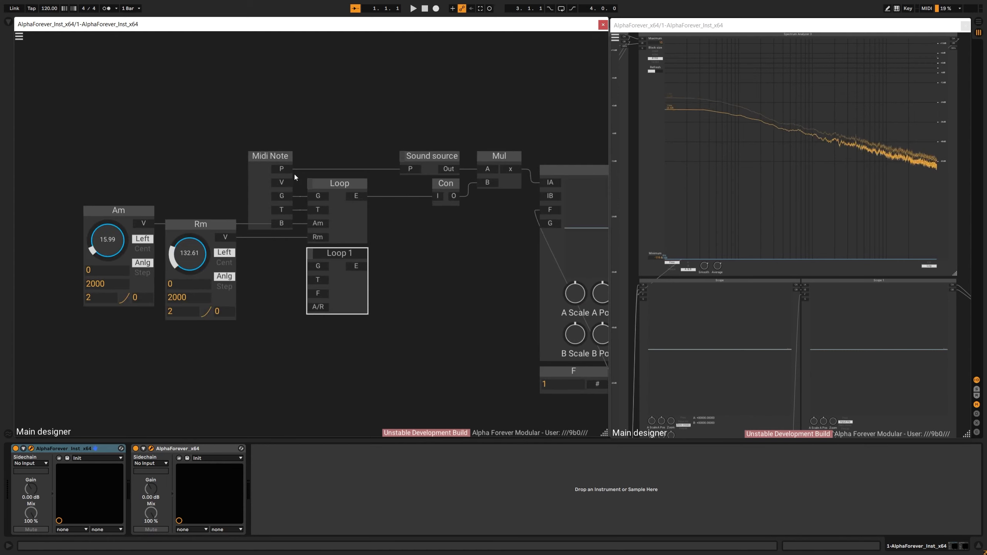
{"action": "left_click_drag", "start_coordinate": [282, 196], "coordinate": [437, 196]}
{"action": "left_click_drag", "start_coordinate": [412, 270], "coordinate": [484, 249]}
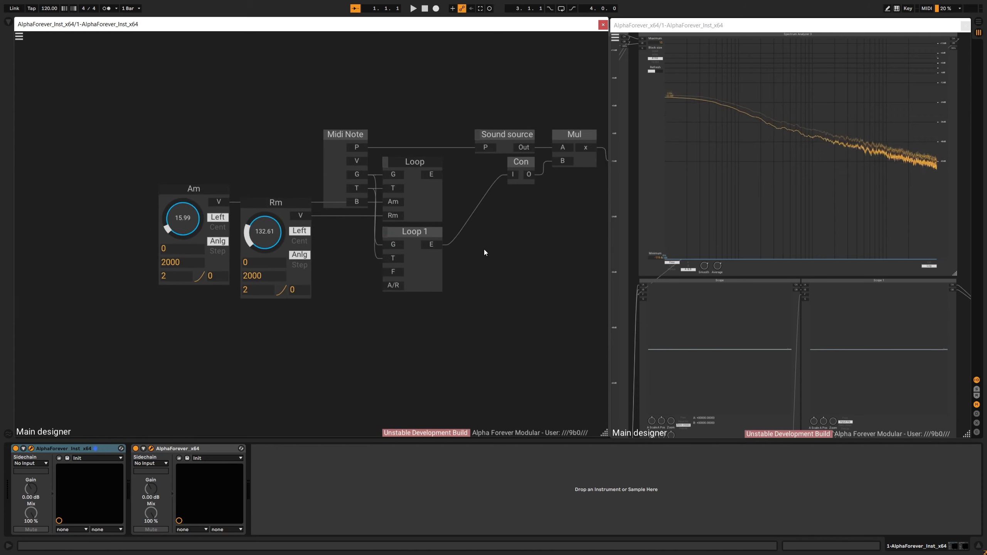
Create a knob on Loop 1's F input and move the Am and Rm knobs away to make room
{"action": "double_click", "coordinate": [391, 274]}
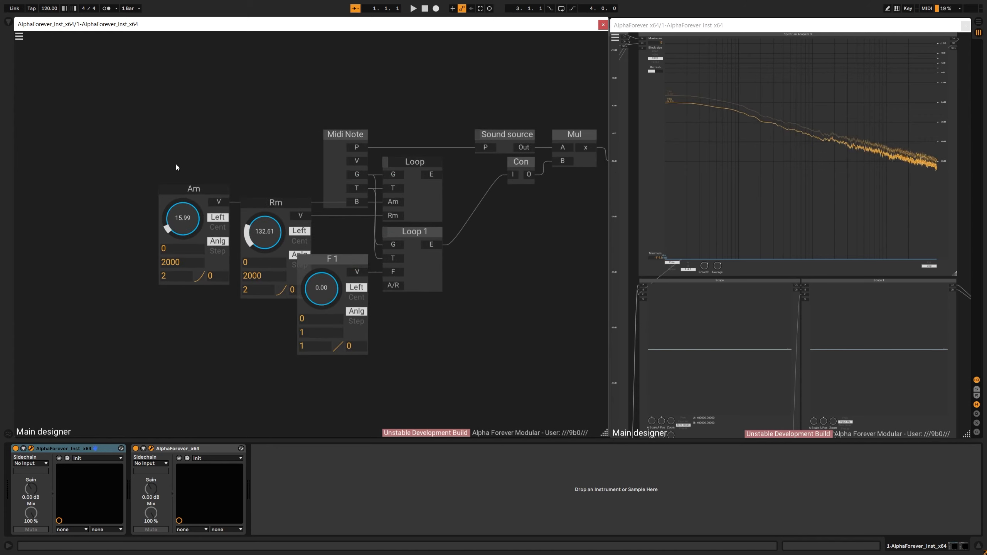
{"action": "left_click_drag", "start_coordinate": [132, 166], "coordinate": [313, 314]}
{"action": "left_click_drag", "start_coordinate": [301, 203], "coordinate": [201, 202]}
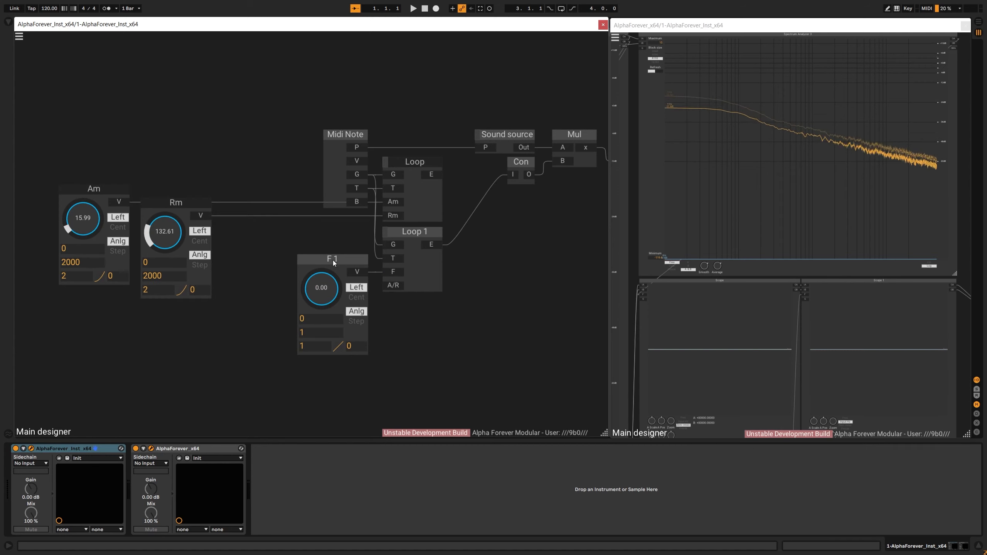
Rename the new F knob Frequency and move it farther from Loop 1
{"action": "left_click_drag", "start_coordinate": [333, 260], "coordinate": [283, 259]}
{"action": "double_click", "coordinate": [284, 258]}
{"action": "type", "text": "Freq"}
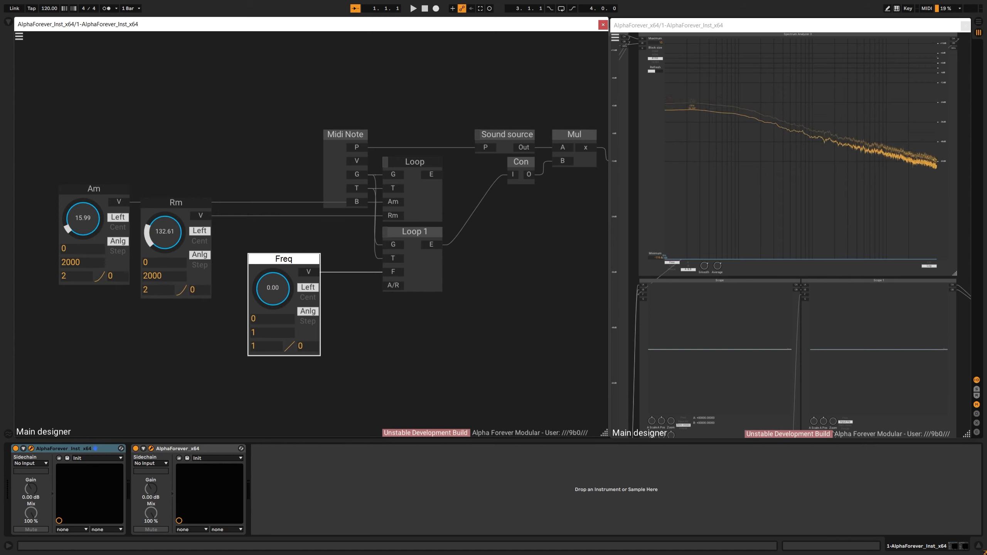
{"action": "type", "text": "uency"}
{"action": "left_click", "coordinate": [330, 261]}
{"action": "left_click_drag", "start_coordinate": [304, 260], "coordinate": [284, 262]}
{"action": "left_click", "coordinate": [337, 264]}
Create a knob on Loop 1's A/R input beside Frequency, and set the Frequency knob's maximum to 20
{"action": "double_click", "coordinate": [397, 288]}
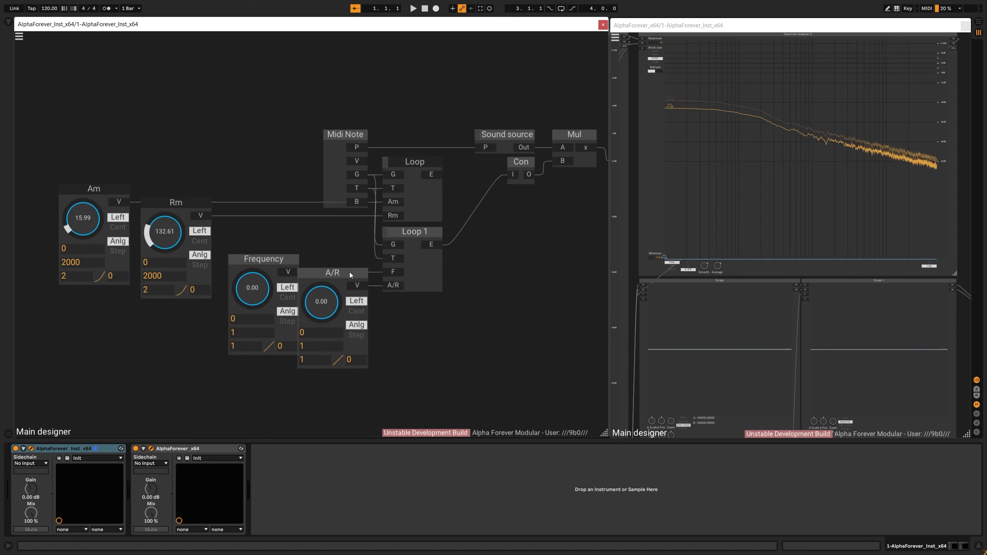
{"action": "left_click_drag", "start_coordinate": [349, 272], "coordinate": [356, 273]}
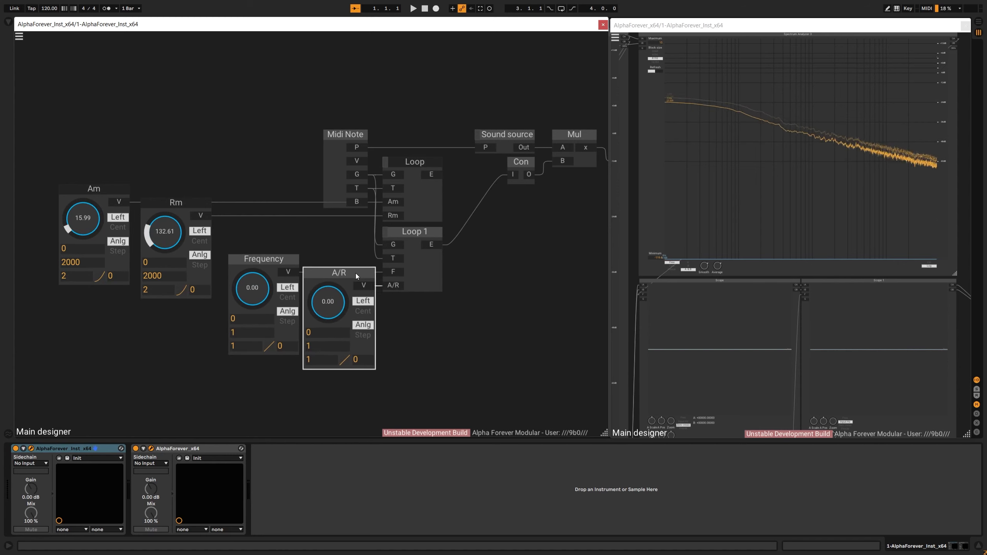
{"action": "double_click", "coordinate": [241, 333]}
{"action": "type", "text": "20"}
{"action": "left_click", "coordinate": [450, 332]}
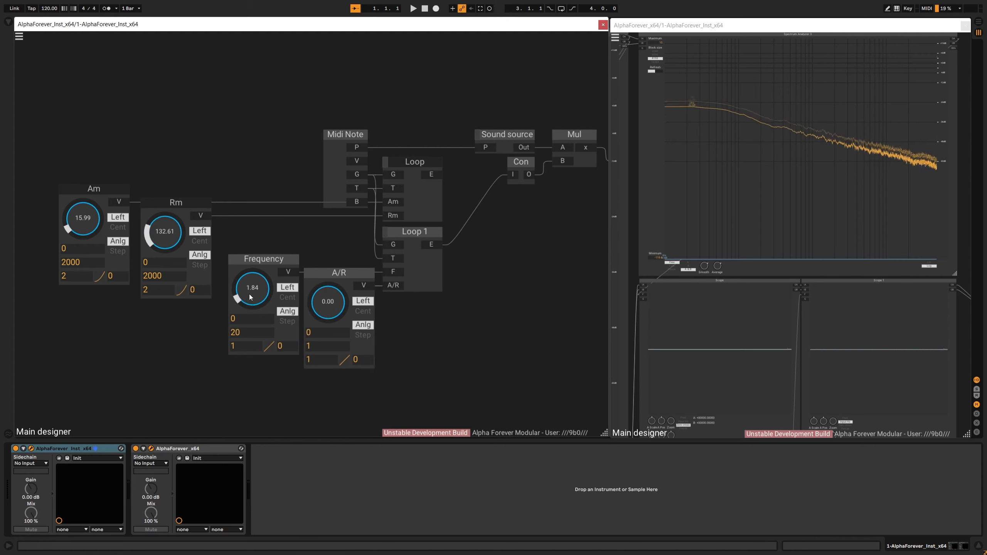
Set the Frequency knob to 3.44 and the A/R knob to 0.60 while watching the scope
{"action": "left_click_drag", "start_coordinate": [469, 317], "coordinate": [285, 302]}
{"action": "scroll", "coordinate": [378, 318], "scroll_direction": "down", "scroll_amount": 3}
{"action": "scroll", "coordinate": [310, 306], "scroll_direction": "down", "scroll_amount": 2}
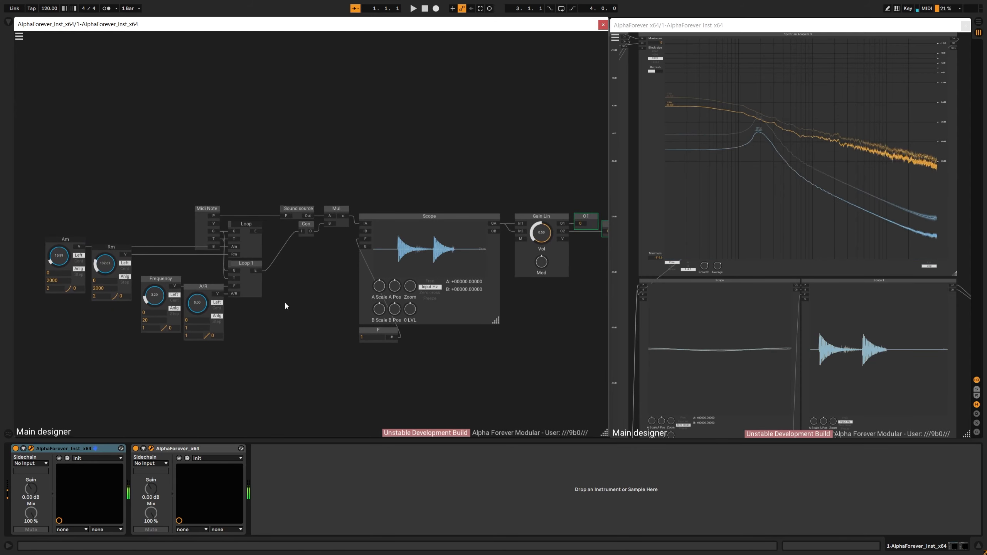
{"action": "mouse_move", "coordinate": [159, 293]}
{"action": "left_mouse_down"}
{"action": "mouse_move", "coordinate": [160, 270]}
{"action": "mouse_move", "coordinate": [160, 291]}
{"action": "mouse_move", "coordinate": [200, 302]}
{"action": "mouse_move", "coordinate": [215, 200]}
{"action": "mouse_move", "coordinate": [215, 268]}
{"action": "mouse_move", "coordinate": [204, 276]}
{"action": "left_mouse_up"}
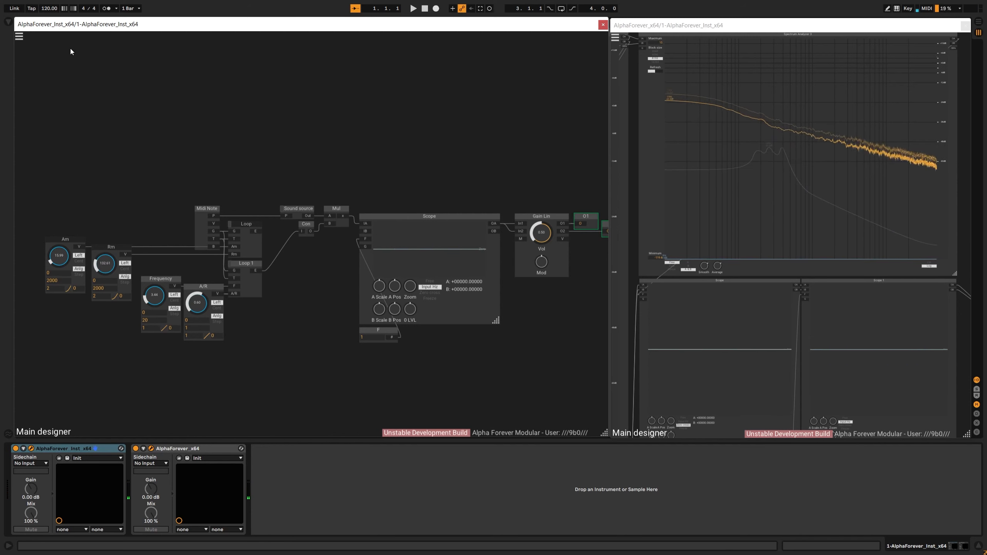
Examine the instrument's polyphony mode, maximum voices and unison settings
{"action": "left_click", "coordinate": [18, 37]}
{"action": "left_click", "coordinate": [232, 85]}
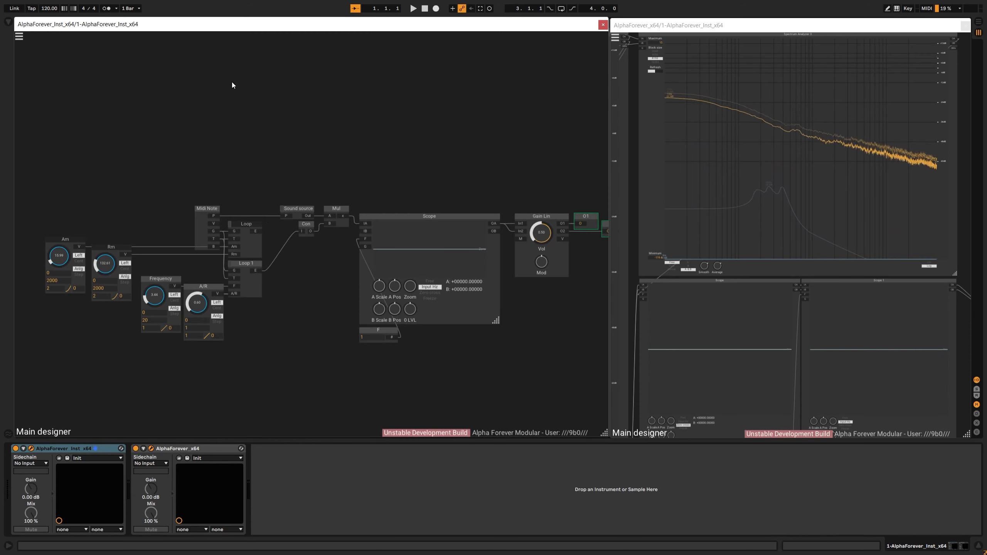
{"action": "left_click", "coordinate": [18, 36]}
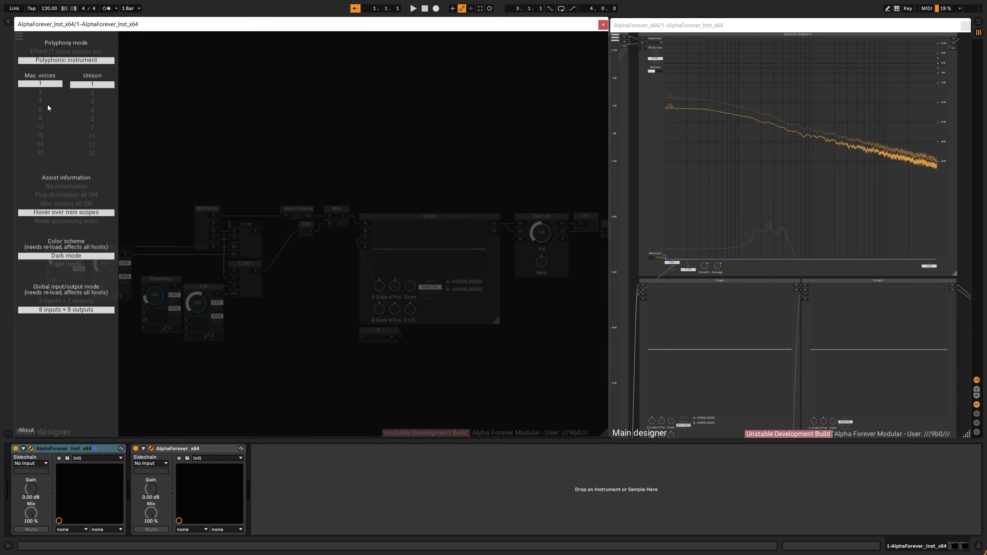
{"action": "left_click", "coordinate": [260, 131]}
Move the Frequency and A/R knobs together below Am and Rm, leaving space before Loop 1
{"action": "scroll", "coordinate": [267, 377], "scroll_direction": "up", "scroll_amount": 2}
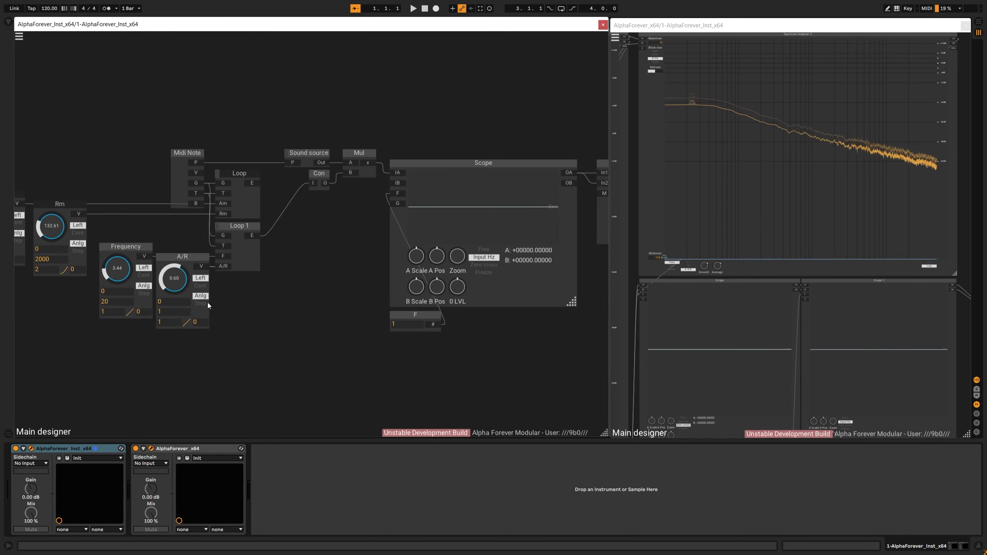
{"action": "left_click_drag", "start_coordinate": [138, 224], "coordinate": [287, 362]}
{"action": "left_click_drag", "start_coordinate": [227, 255], "coordinate": [148, 293]}
{"action": "left_click", "coordinate": [244, 307]}
Insert an Add module between the A/R knob and Loop 1's A/R input
{"action": "double_click", "coordinate": [185, 305]}
{"action": "type", "text": "add"}
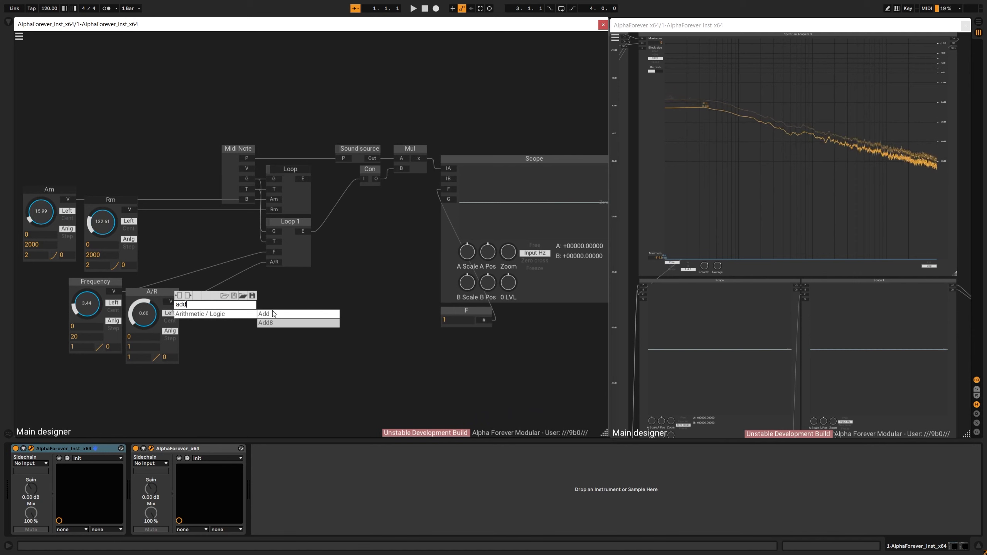
{"action": "key", "text": "Return"}
Insert a Random module below the A/R knob, trigger it from Midi Note's T, and connect its Out to Add's B input
{"action": "double_click", "coordinate": [193, 355]}
{"action": "type", "text": "random"}
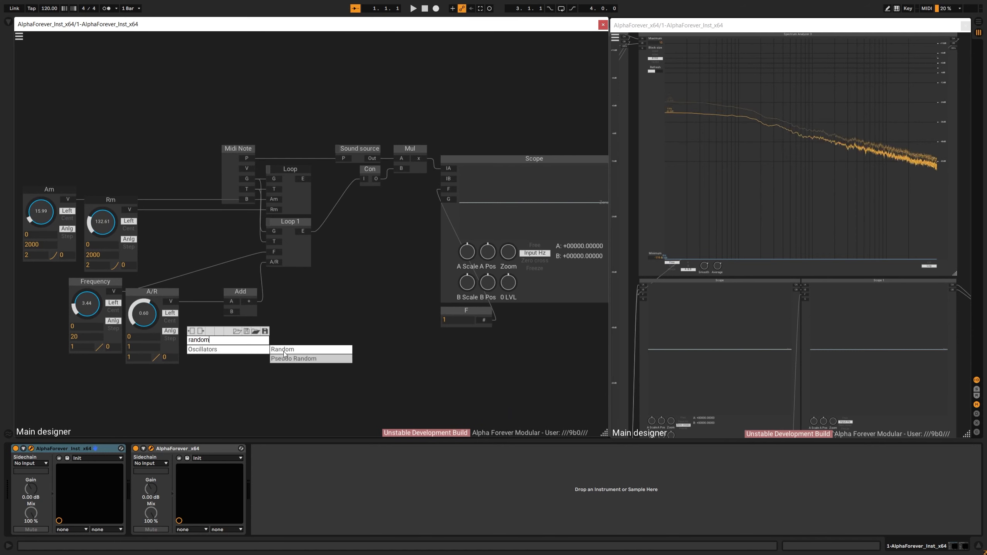
{"action": "key", "text": "Return"}
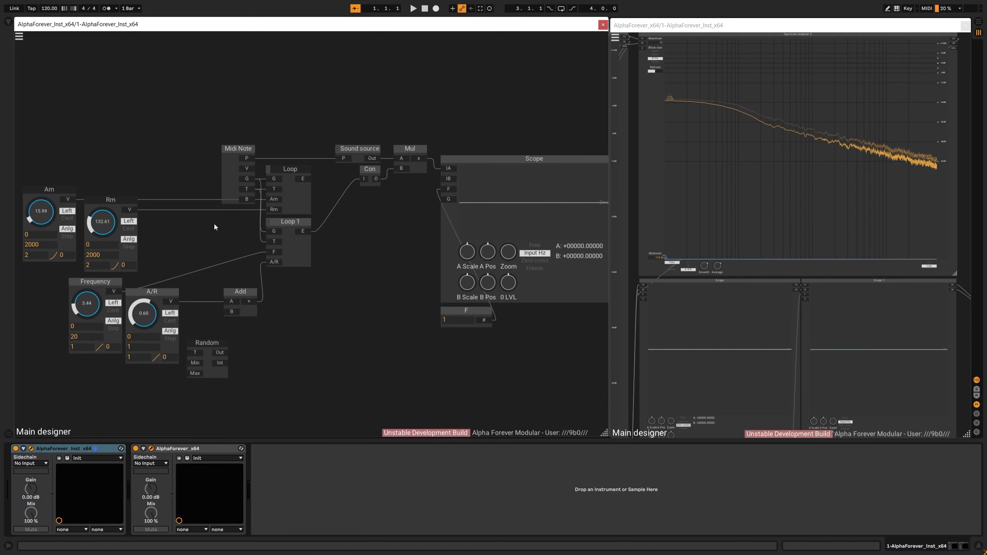
{"action": "left_click_drag", "start_coordinate": [246, 192], "coordinate": [145, 375]}
{"action": "left_click", "coordinate": [244, 358]}
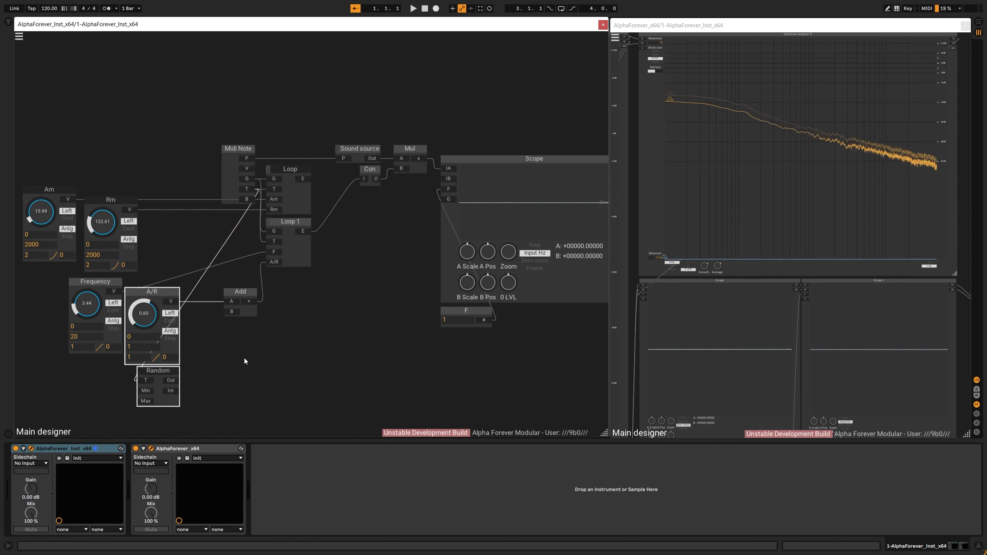
{"action": "left_click_drag", "start_coordinate": [229, 312], "coordinate": [229, 312]}
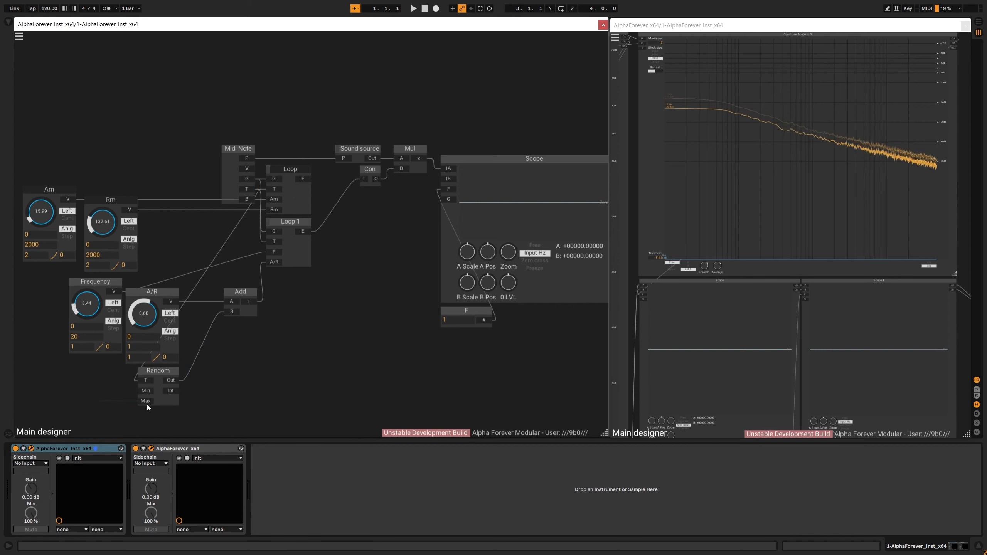
Create a constant on Random's Max input and set it to 0.1
{"action": "left_click_drag", "start_coordinate": [147, 407], "coordinate": [86, 407]}
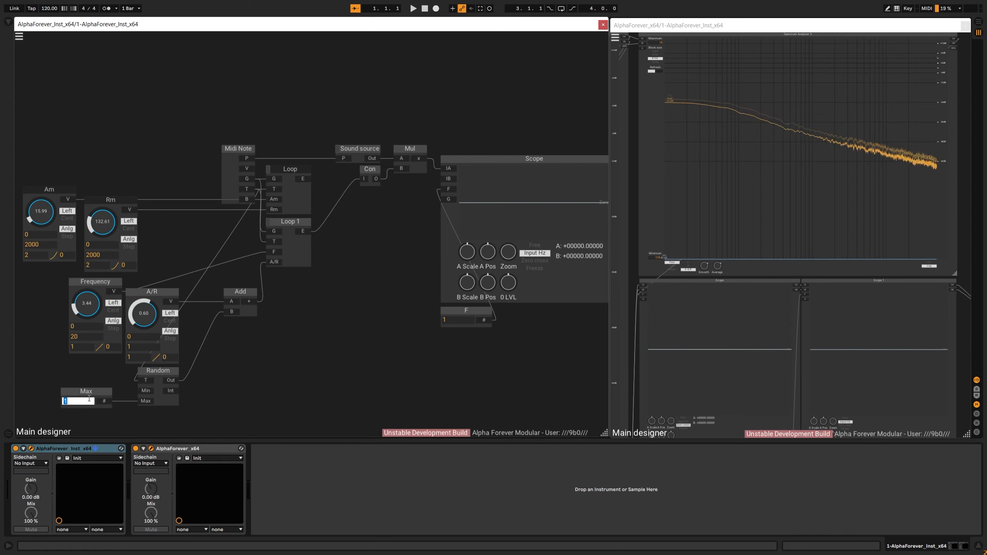
{"action": "type", "text": "0.1"}
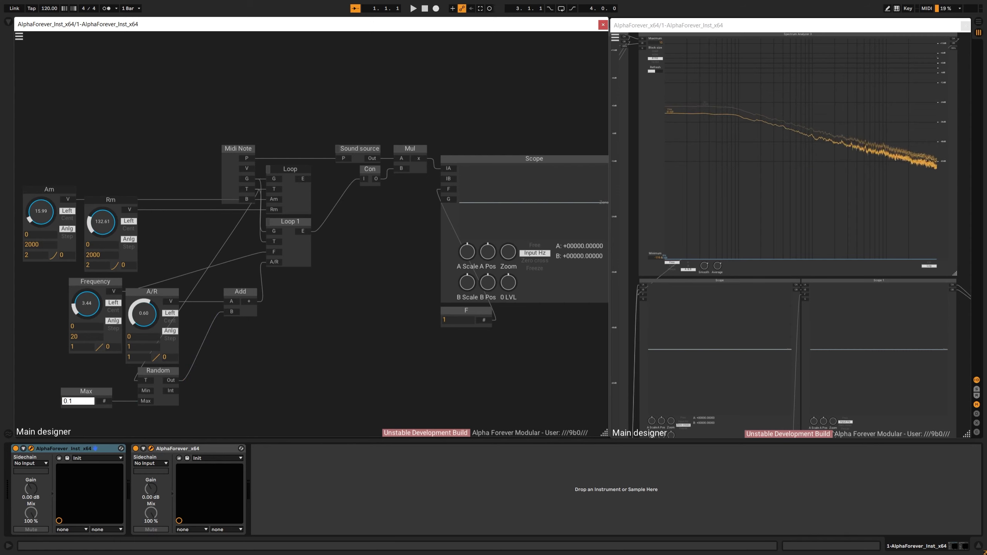
{"action": "key", "text": "Return"}
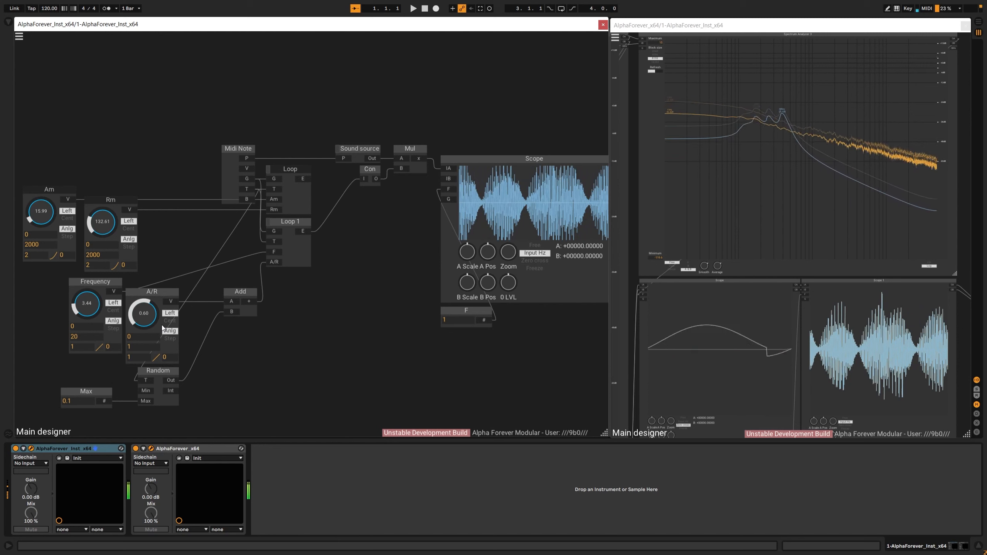
Set the A/R knob to 0.46
{"action": "left_click_drag", "start_coordinate": [146, 317], "coordinate": [151, 329]}
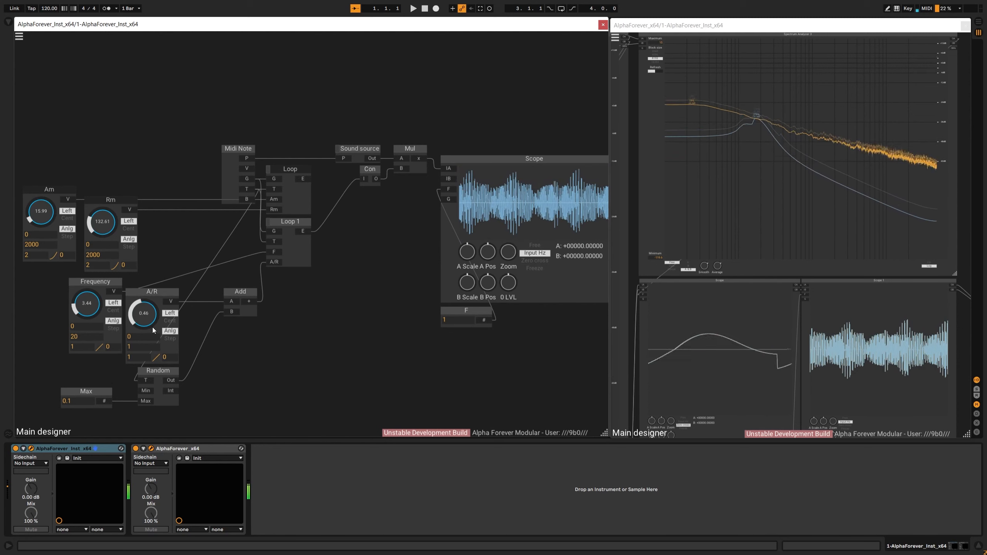
Insert an Add module between the Frequency knob and Loop 1's F input, and position it just beside Loop 1
{"action": "right_click", "coordinate": [275, 253]}
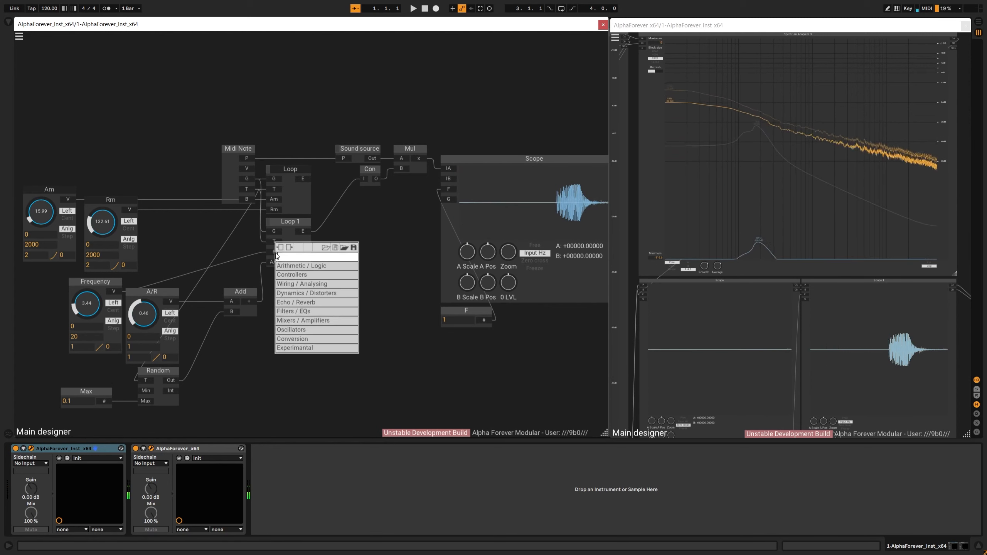
{"action": "type", "text": "add"}
{"action": "left_click", "coordinate": [373, 265]}
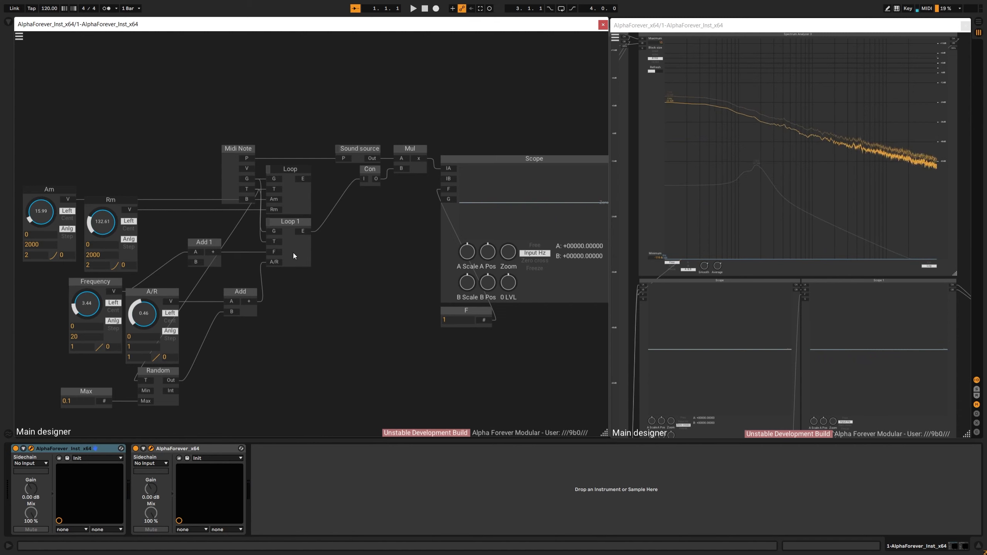
{"action": "left_click_drag", "start_coordinate": [222, 246], "coordinate": [244, 245]}
Insert a Mul module below the A/R knob's Add module
{"action": "right_click", "coordinate": [227, 328]}
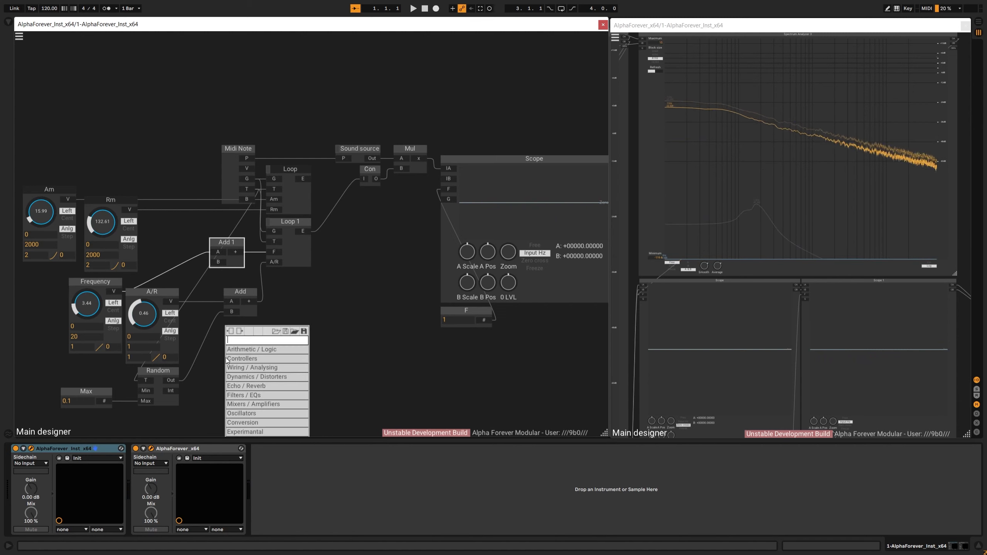
{"action": "type", "text": "mu"}
{"action": "mouse_move", "coordinate": [280, 352]}
{"action": "left_click", "coordinate": [319, 350]}
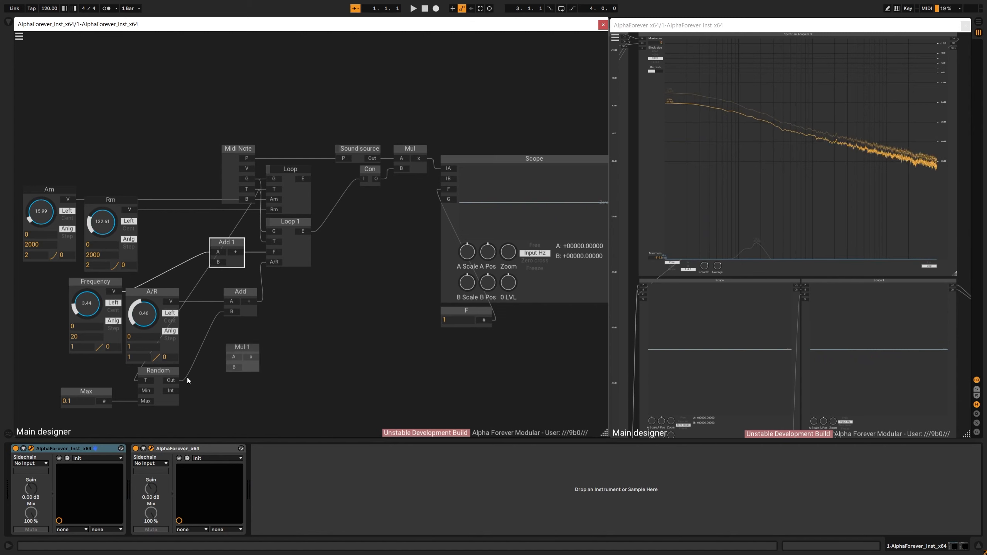
Multiply Random's Out by a constant of 40 in Mul 1 and connect the product to Add 1's B input
{"action": "left_click_drag", "start_coordinate": [234, 367], "coordinate": [167, 417]}
{"action": "left_click", "coordinate": [145, 421]}
{"action": "type", "text": "40"}
{"action": "key", "text": "Return"}
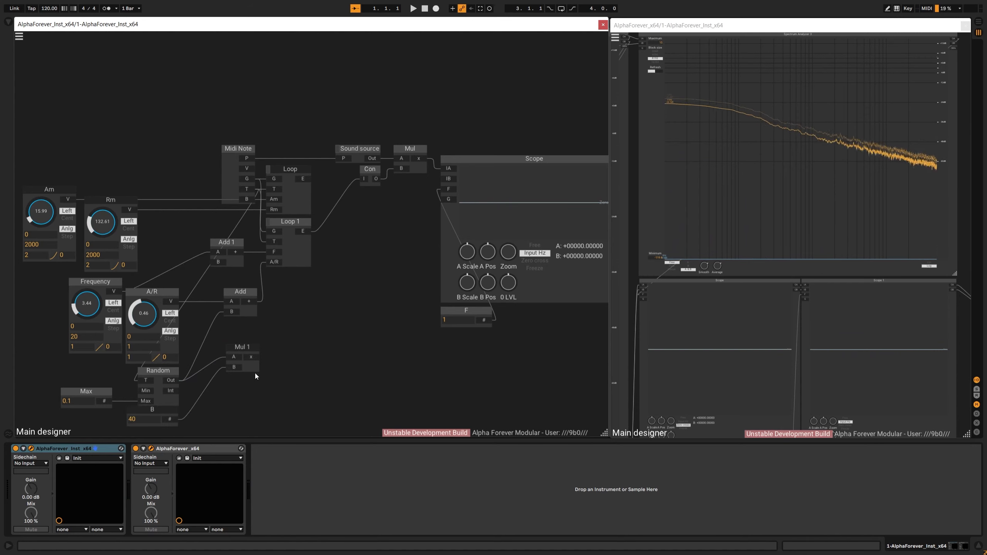
{"action": "left_click_drag", "start_coordinate": [255, 356], "coordinate": [215, 265]}
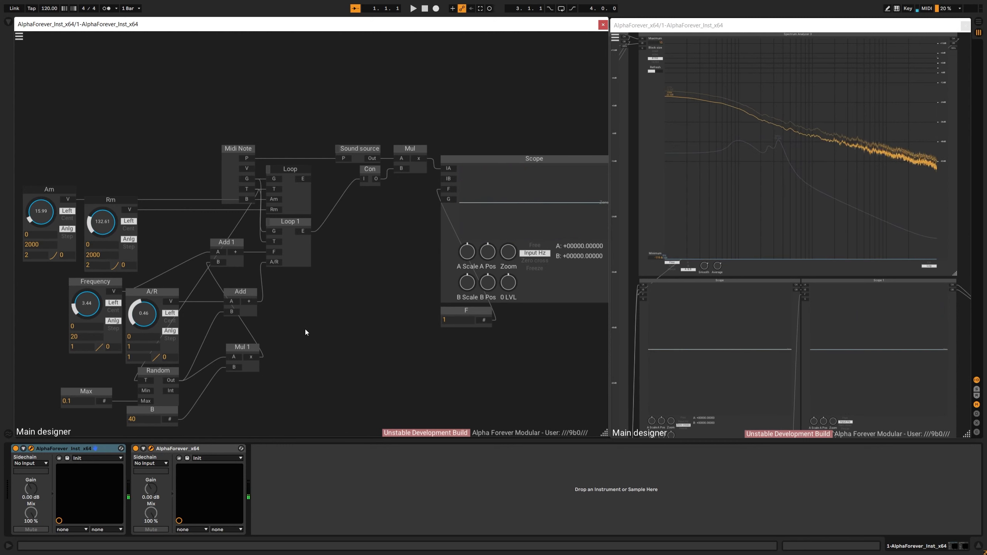
Delete the Random module with its Max constant, Mul 1 with its B constant, and both Add modules
{"action": "scroll", "coordinate": [306, 328], "scroll_direction": "down", "scroll_amount": 1}
{"action": "left_click_drag", "start_coordinate": [54, 433], "coordinate": [339, 326]}
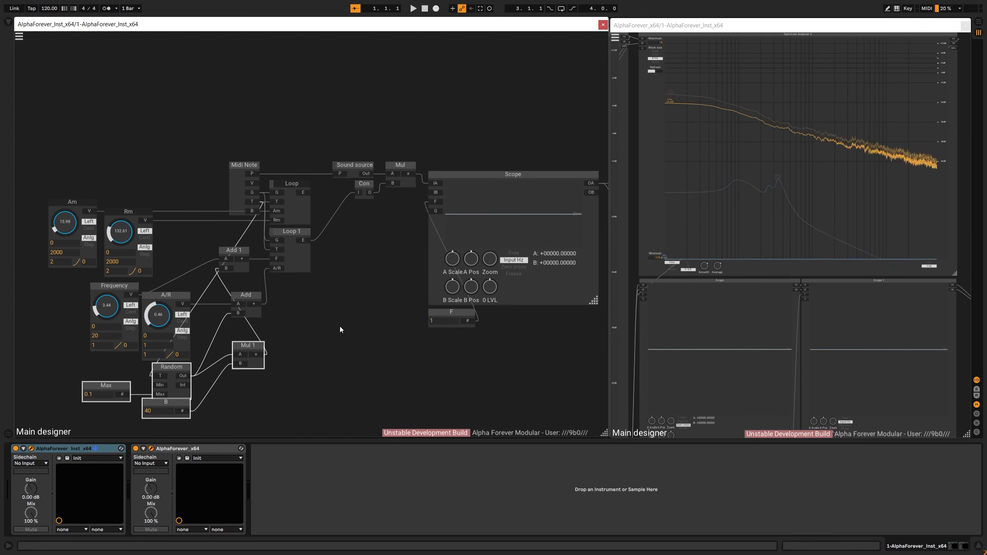
{"action": "key", "text": "Delete"}
{"action": "left_click", "coordinate": [247, 294]}
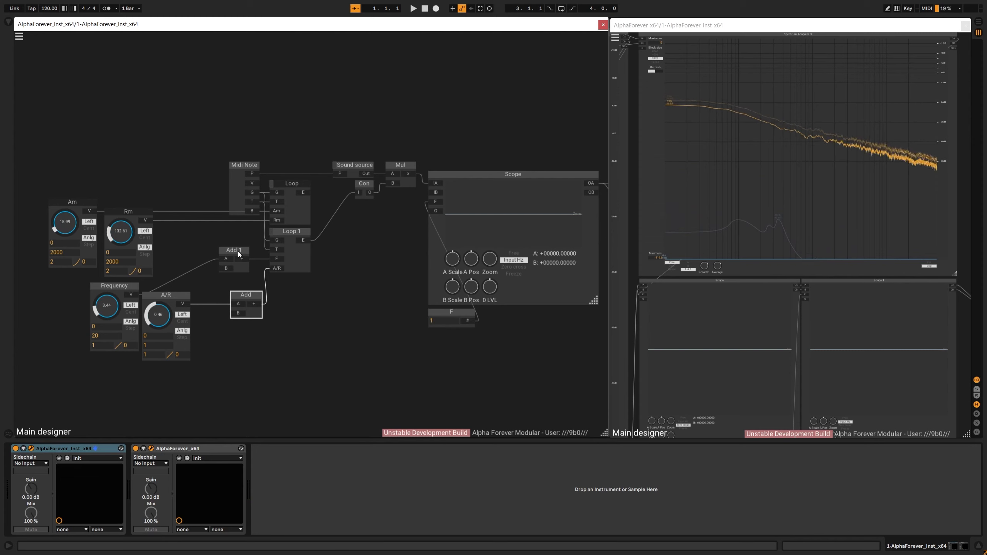
{"action": "key", "text": "Delete"}
{"action": "left_click", "coordinate": [238, 252]}
{"action": "key", "text": "Delete"}
Reconnect the A/R and Frequency knobs to Loop 1's A/R and F inputs and place both knobs close to Loop 1
{"action": "left_click_drag", "start_coordinate": [246, 274], "coordinate": [278, 268]}
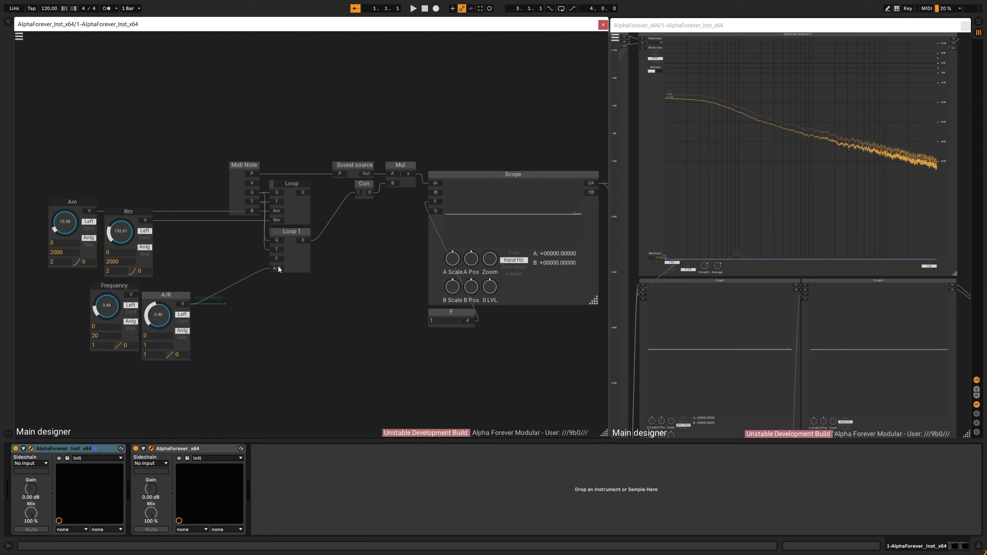
{"action": "left_click_drag", "start_coordinate": [176, 297], "coordinate": [246, 263]}
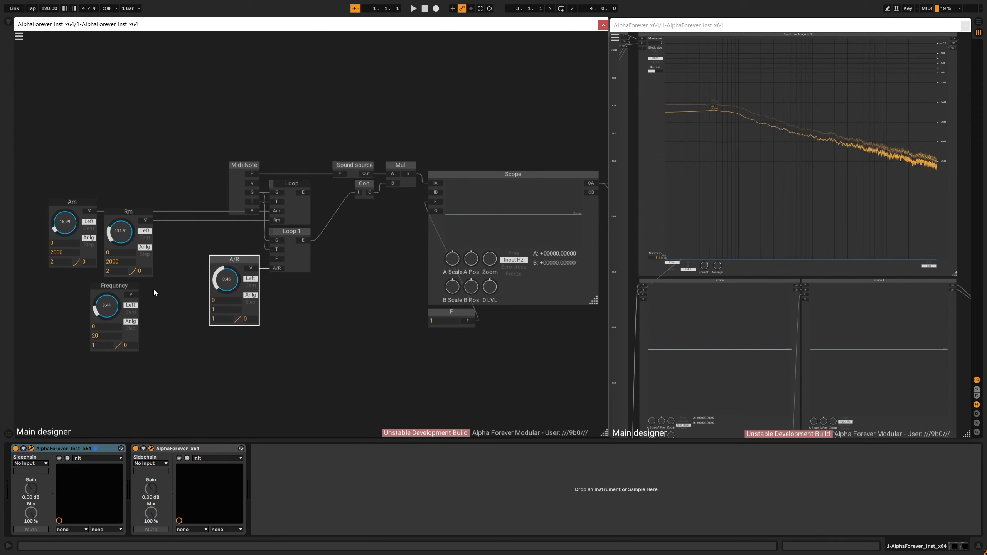
{"action": "left_click_drag", "start_coordinate": [127, 286], "coordinate": [277, 259]}
{"action": "left_click_drag", "start_coordinate": [196, 244], "coordinate": [197, 251]}
{"action": "left_click_drag", "start_coordinate": [207, 236], "coordinate": [237, 244]}
{"action": "scroll", "coordinate": [236, 244], "scroll_direction": "down", "scroll_amount": 1}
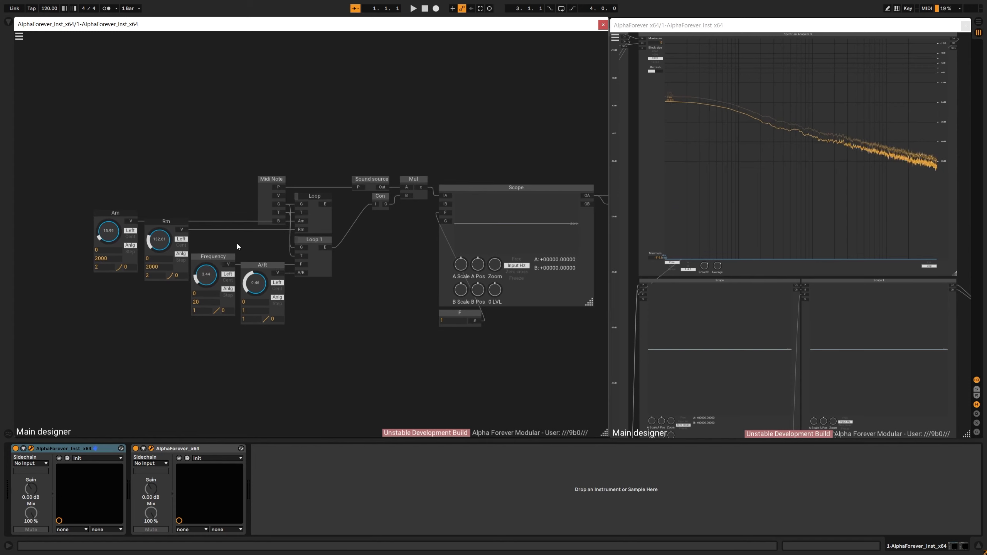
Rename the Loop 1 module as Frequency
{"action": "scroll", "coordinate": [353, 275], "scroll_direction": "up", "scroll_amount": 2}
{"action": "double_click", "coordinate": [304, 224]}
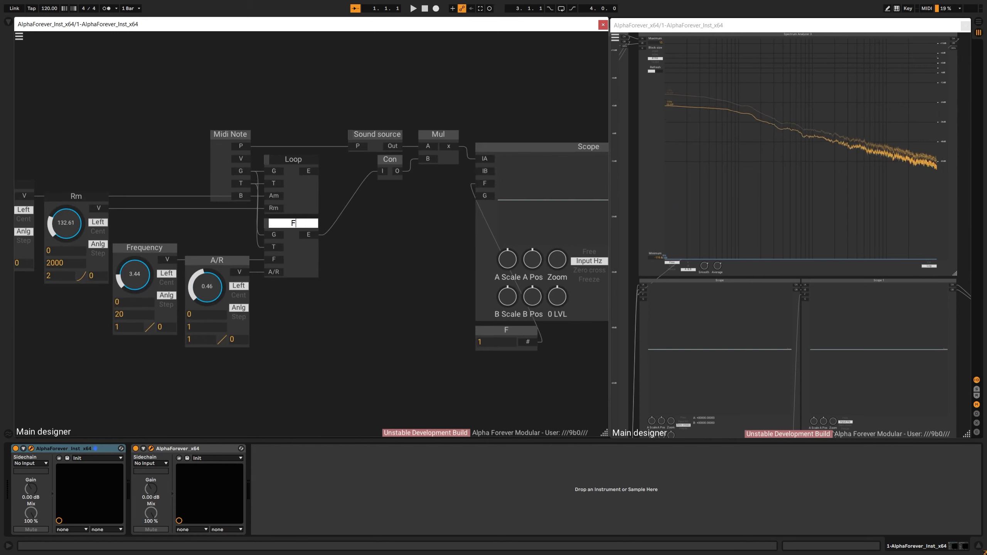
{"action": "type", "text": "Frequency"}
{"action": "key", "text": "Return"}
{"action": "scroll", "coordinate": [375, 265], "scroll_direction": "down", "scroll_amount": 3}
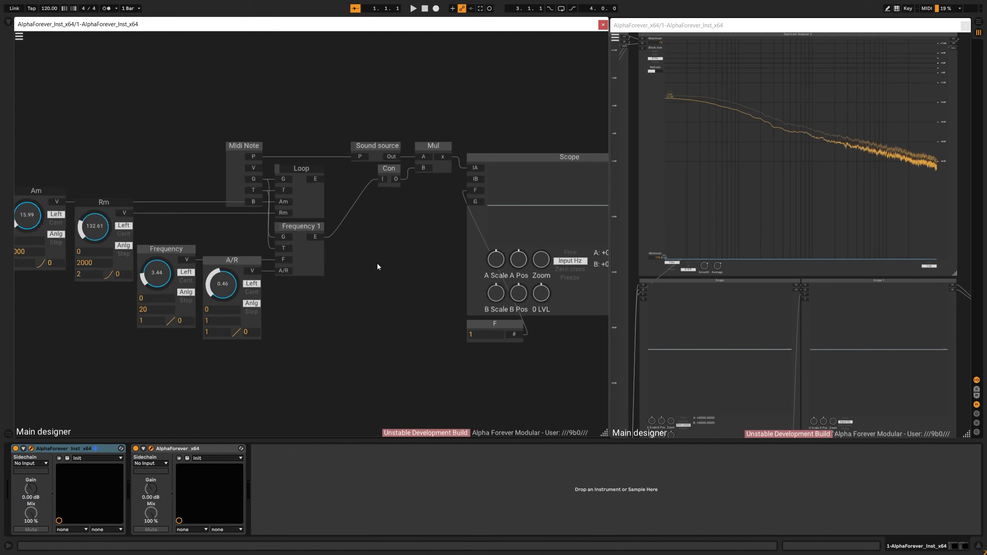